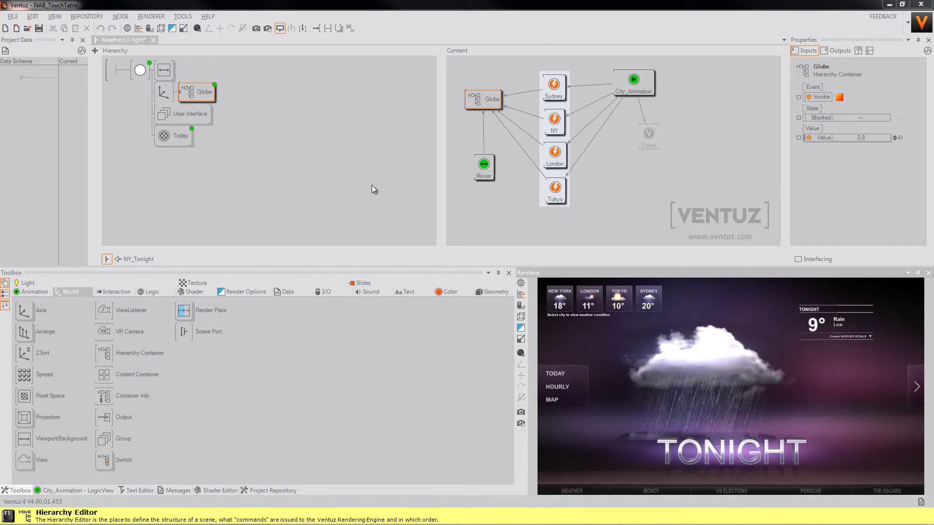
# Inspect the London event node, the Axis transform, the scene properties and the Globe container.
pyautogui.click(552, 155)
pyautogui.click(602, 202)
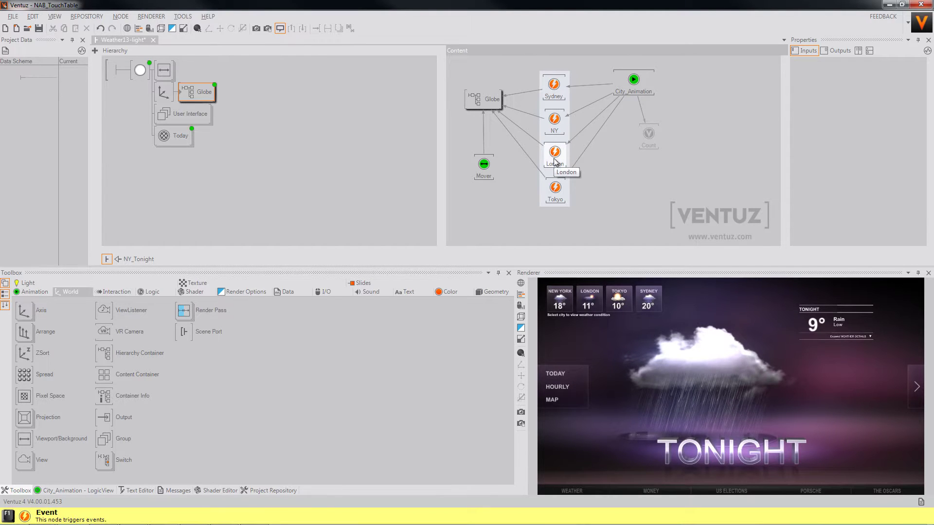
pyautogui.click(164, 99)
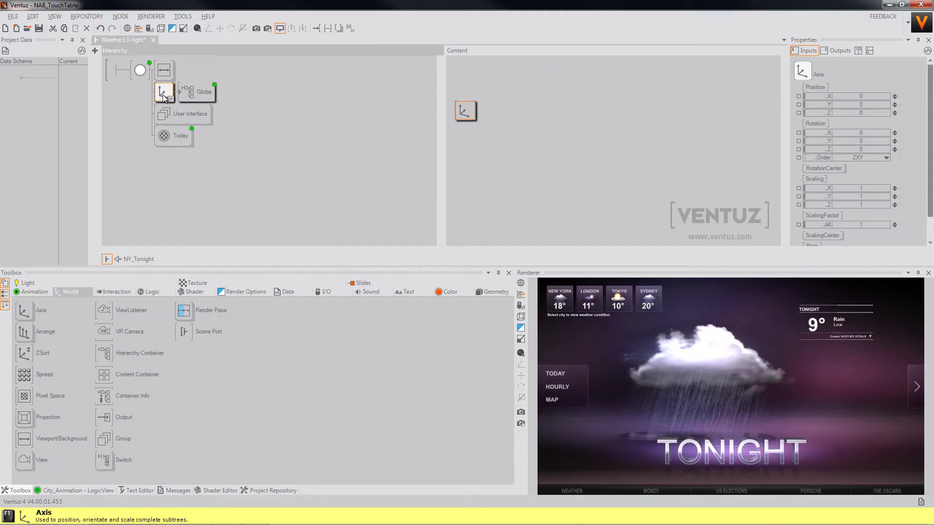
pyautogui.click(244, 114)
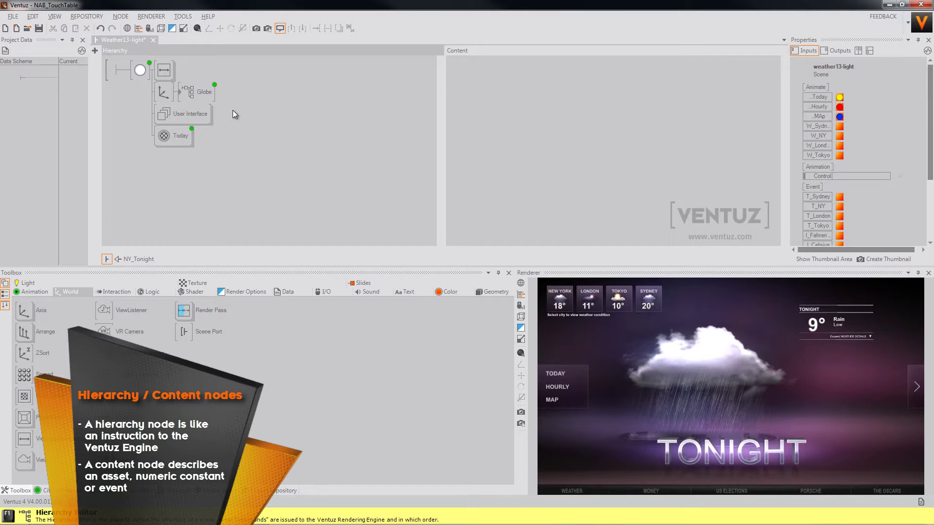
pyautogui.click(199, 93)
# Inspect the City_Animation keyframes, the Mover, the Count and the Axis nodes in the Globe graph.
pyautogui.click(628, 82)
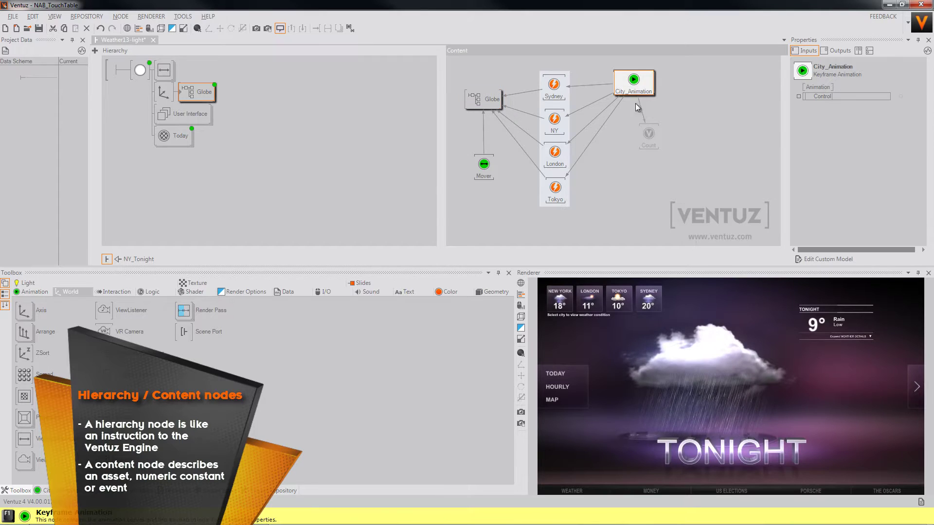
pyautogui.click(483, 165)
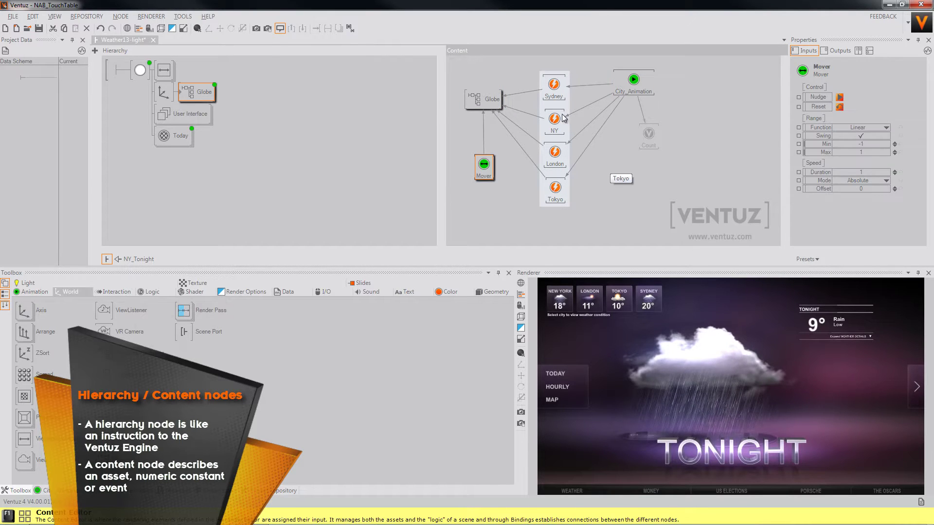
pyautogui.click(642, 132)
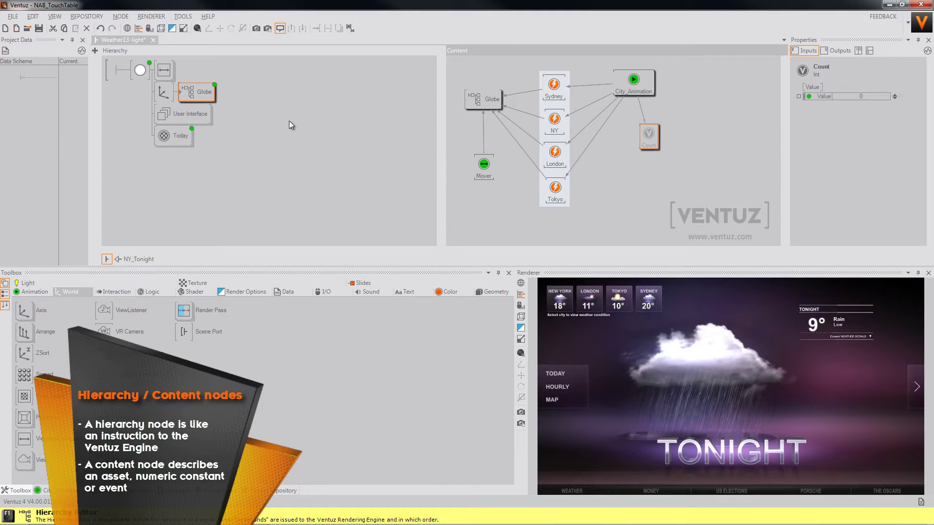
pyautogui.click(165, 93)
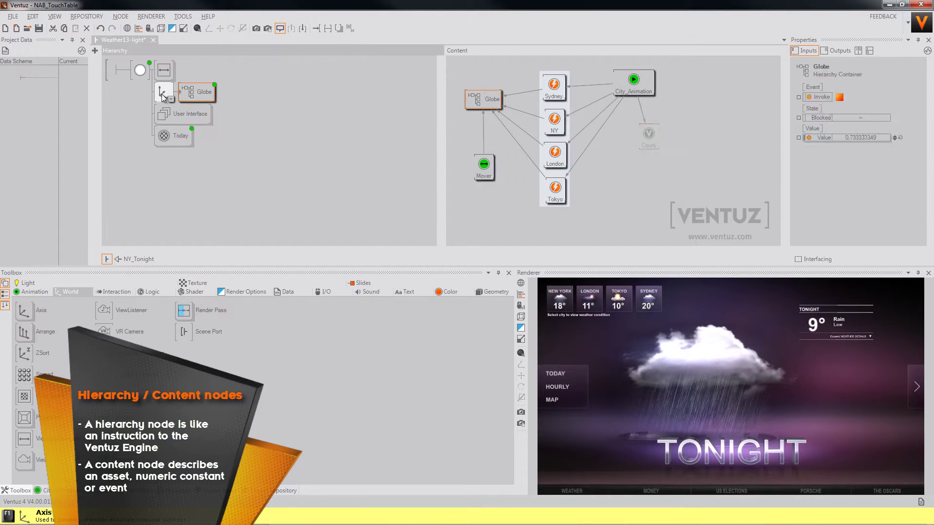
pyautogui.click(197, 93)
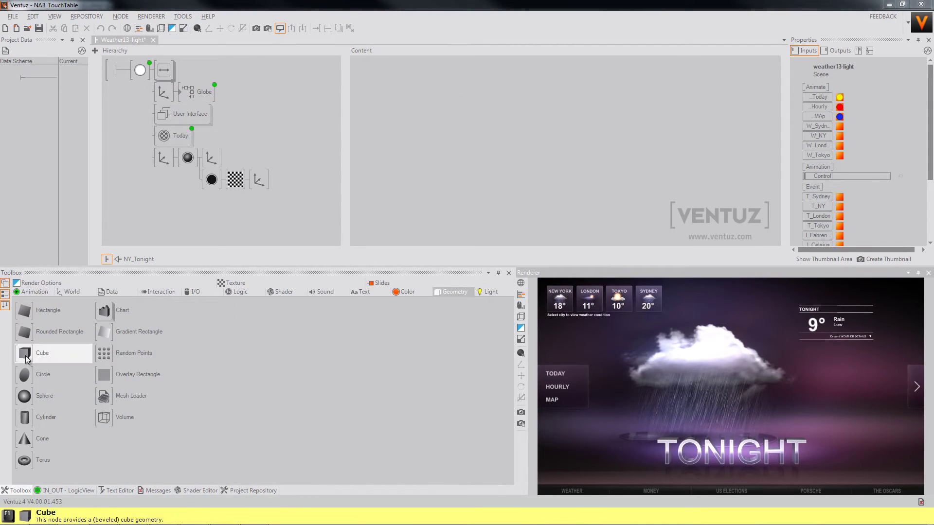
# Add Cube1 after the lower Axis node and Cube2 on that Axis from the Geometry toolbox.
pyautogui.moveTo(28, 355); pyautogui.dragTo(218, 164)
pyautogui.moveTo(25, 354); pyautogui.dragTo(264, 183)
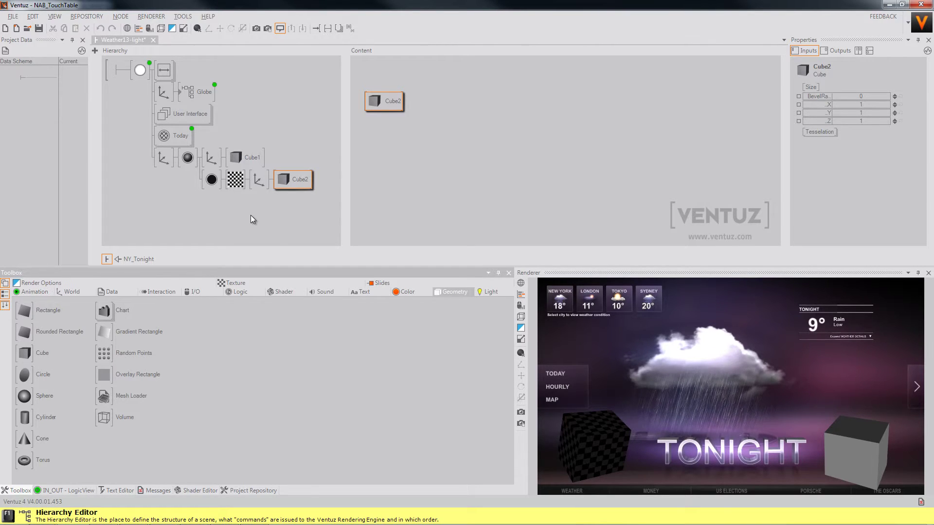
pyautogui.click(259, 180)
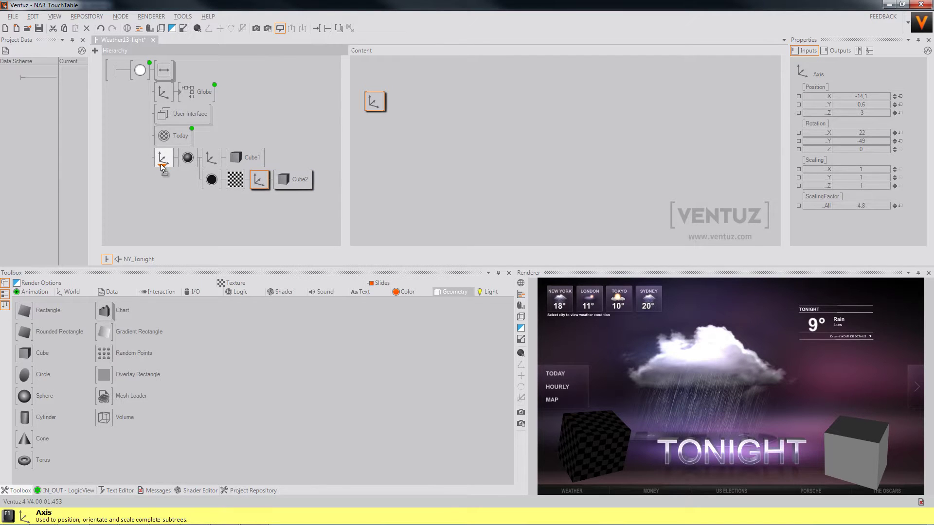
pyautogui.moveTo(161, 165); pyautogui.dragTo(160, 164)
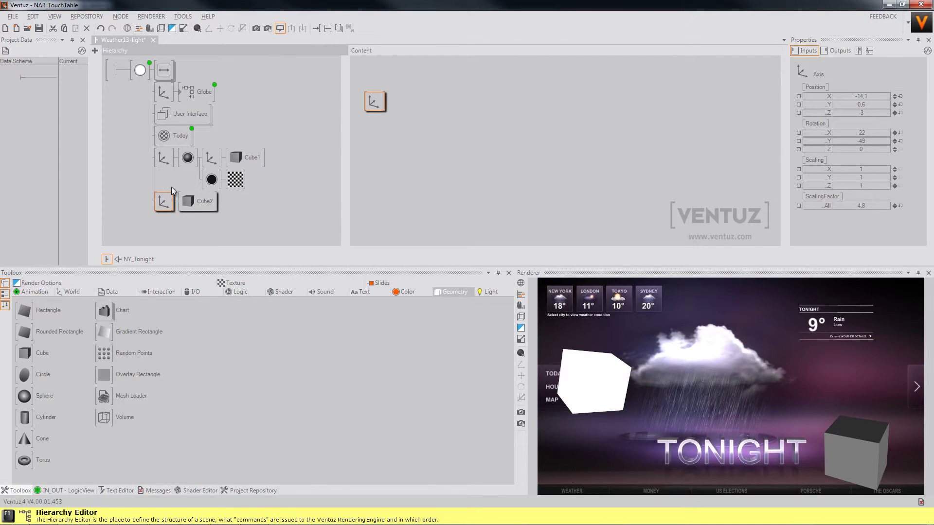
pyautogui.click(211, 180)
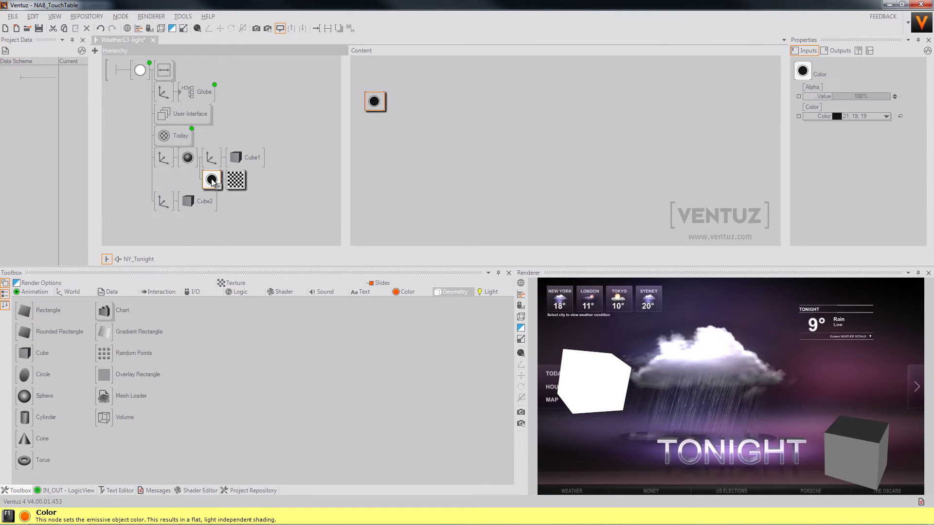
pyautogui.click(165, 161)
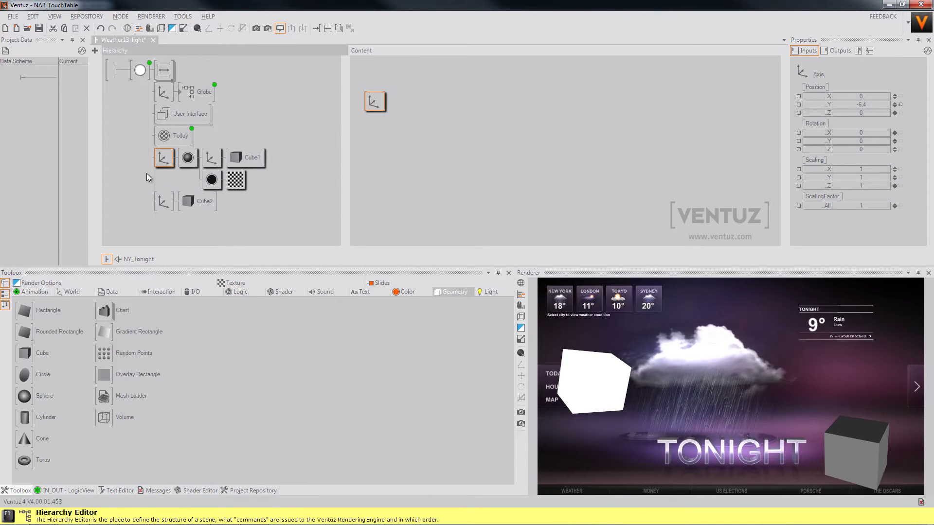
pyautogui.click(147, 173)
pyautogui.moveTo(163, 201); pyautogui.dragTo(213, 184)
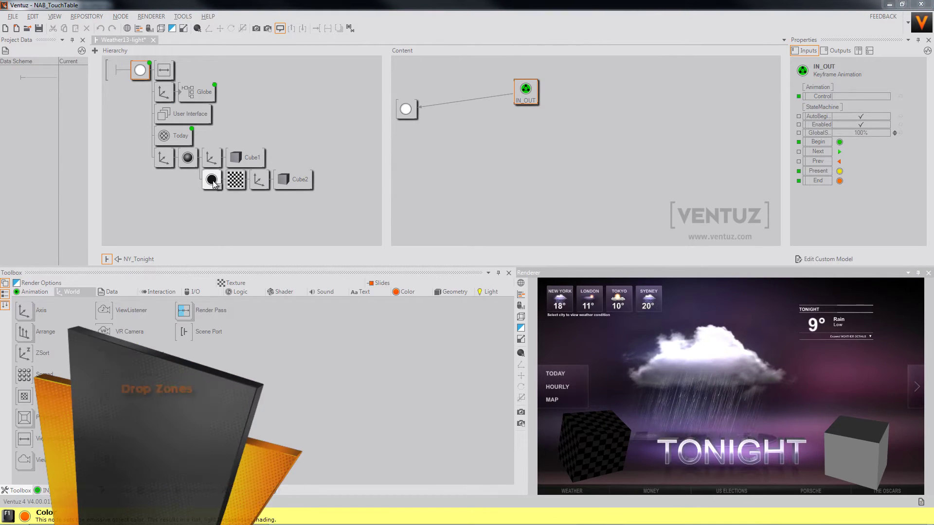
pyautogui.click(212, 181)
pyautogui.click(212, 181)
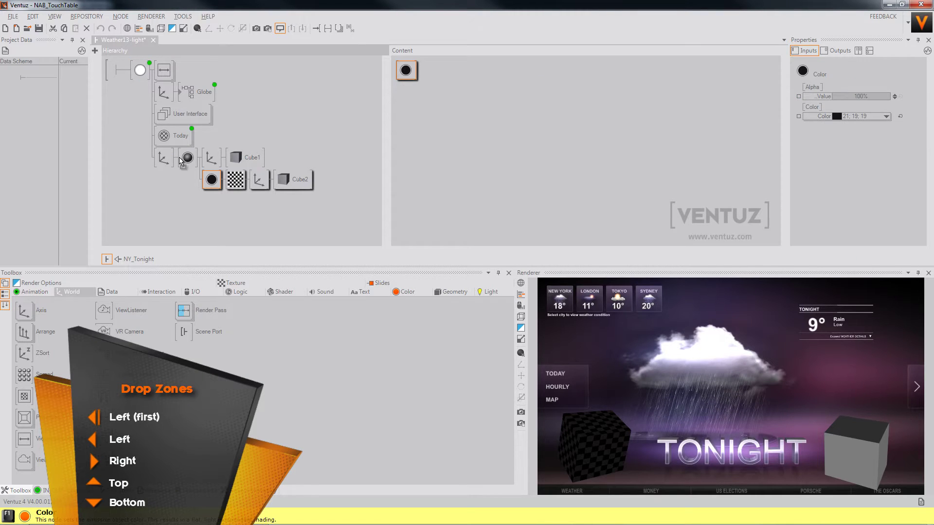
pyautogui.moveTo(226, 155)
pyautogui.mouseDown()
pyautogui.moveTo(216, 161)
pyautogui.moveTo(236, 168)
pyautogui.mouseUp()
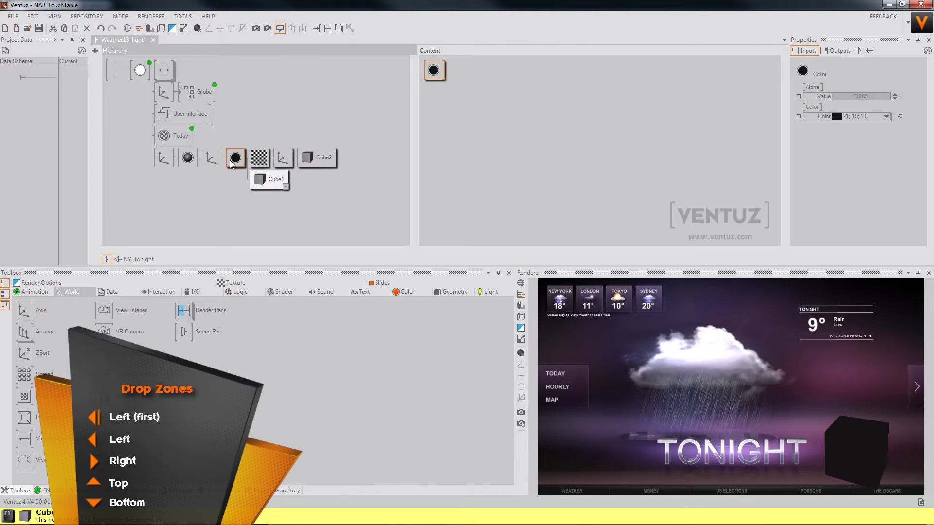
pyautogui.click(263, 182)
pyautogui.moveTo(236, 157); pyautogui.dragTo(213, 181)
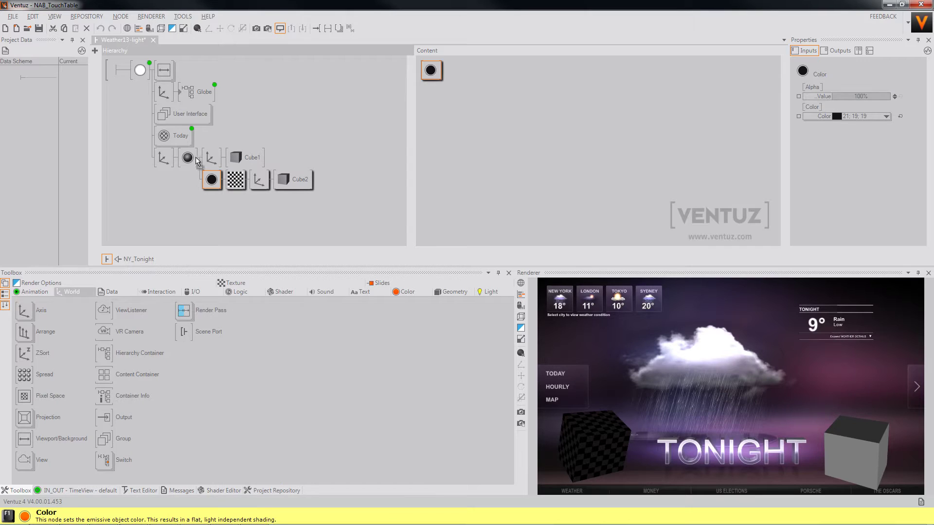
pyautogui.click(164, 157)
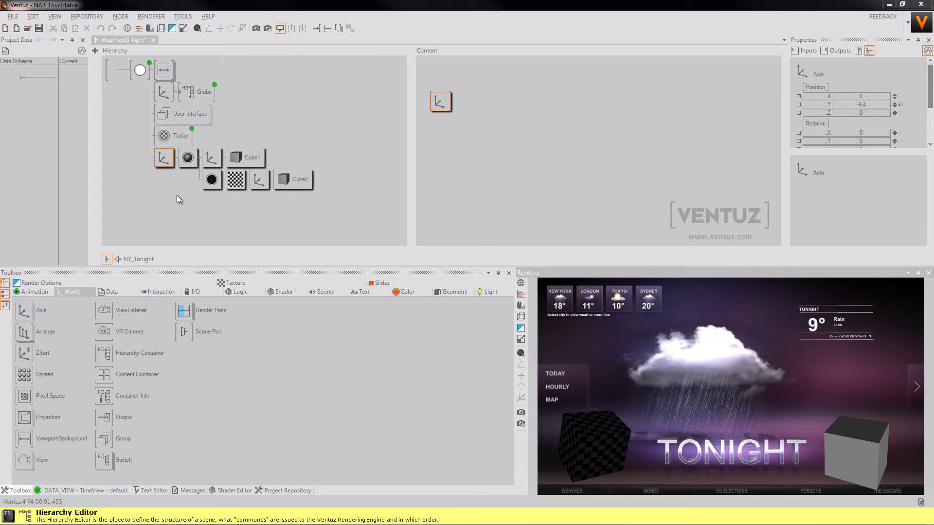
pyautogui.click(166, 166)
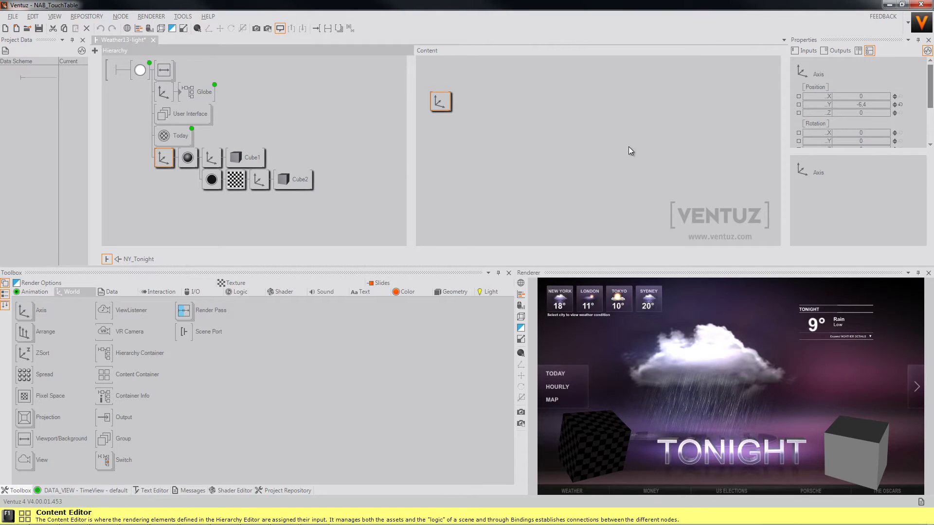
# Review Cube1 and Cube2 under their Axis nodes, with Cube2's material and checker texture.
pyautogui.moveTo(929, 85)
pyautogui.mouseDown()
pyautogui.moveTo(930, 124)
pyautogui.moveTo(929, 82)
pyautogui.mouseUp()
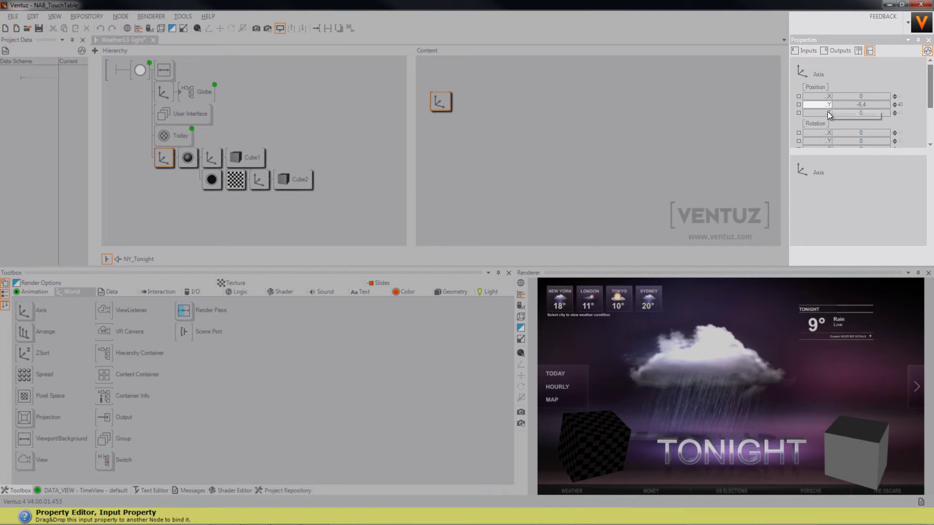
pyautogui.moveTo(929, 89); pyautogui.dragTo(926, 129)
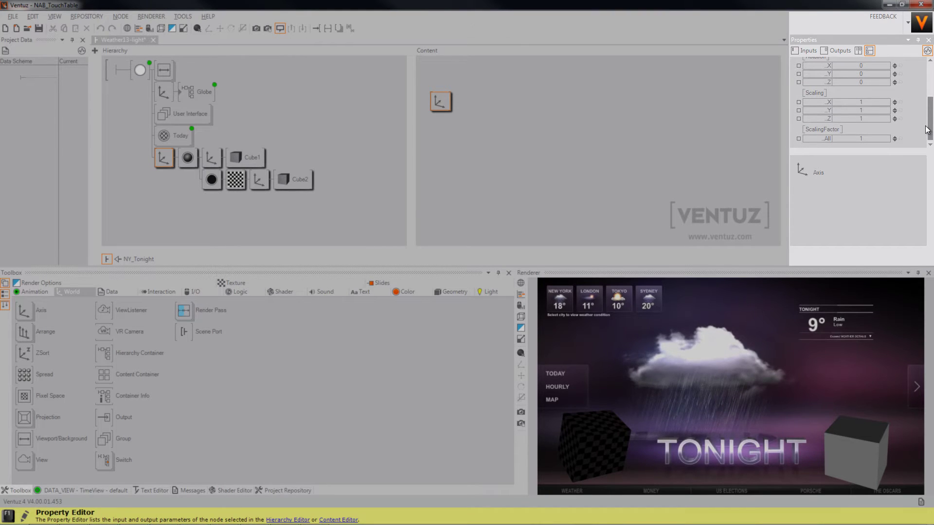
pyautogui.click(446, 103)
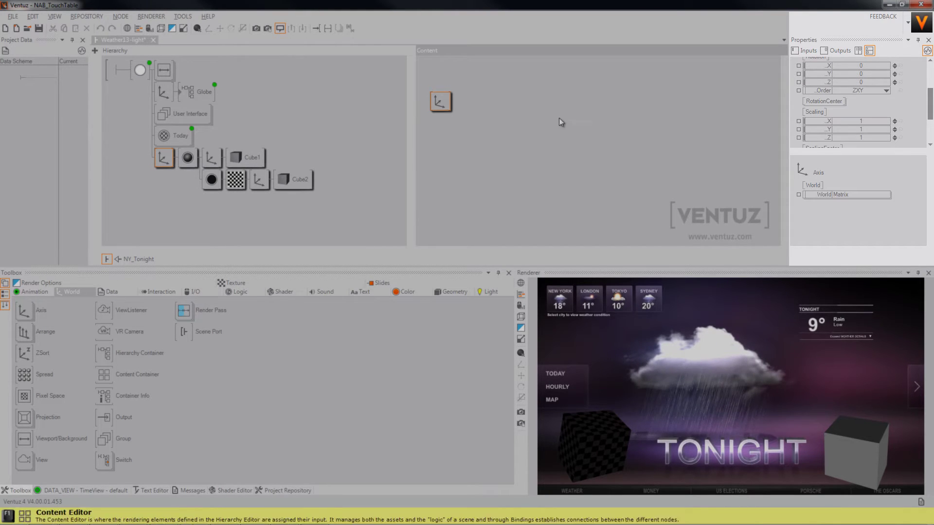
pyautogui.moveTo(930, 103)
pyautogui.mouseDown()
pyautogui.moveTo(931, 78)
pyautogui.moveTo(930, 122)
pyautogui.mouseUp()
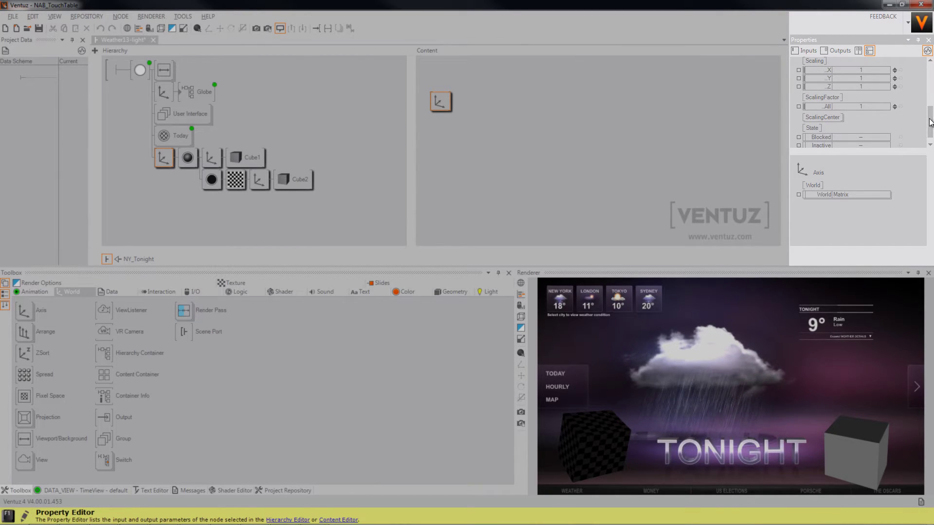
pyautogui.moveTo(930, 122); pyautogui.dragTo(930, 129)
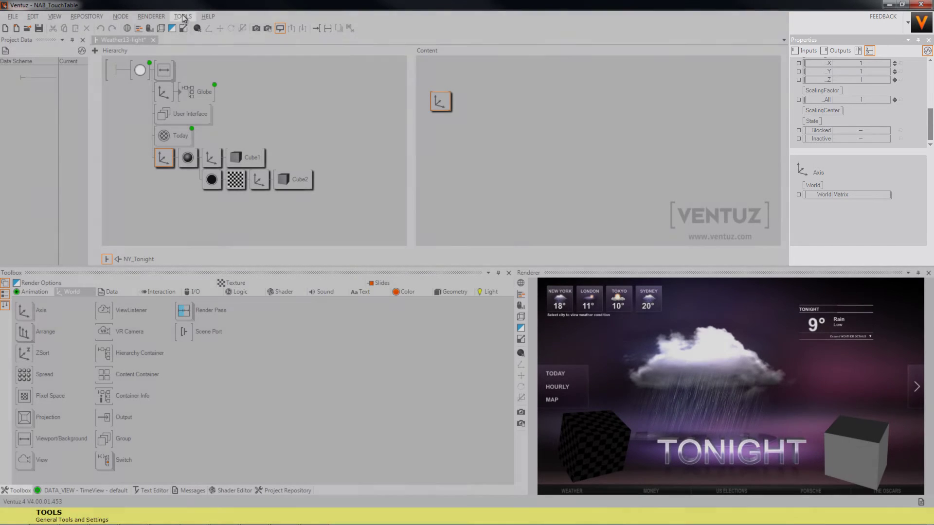
# Turn off 'Show only favored Properties' under Options > Editors > Tree Editors.
pyautogui.click(182, 14)
pyautogui.click(199, 76)
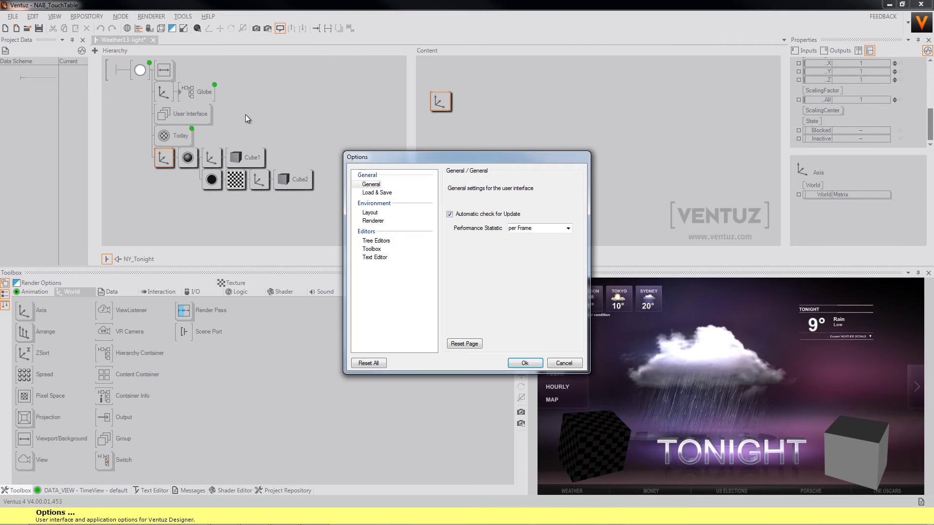
pyautogui.click(380, 242)
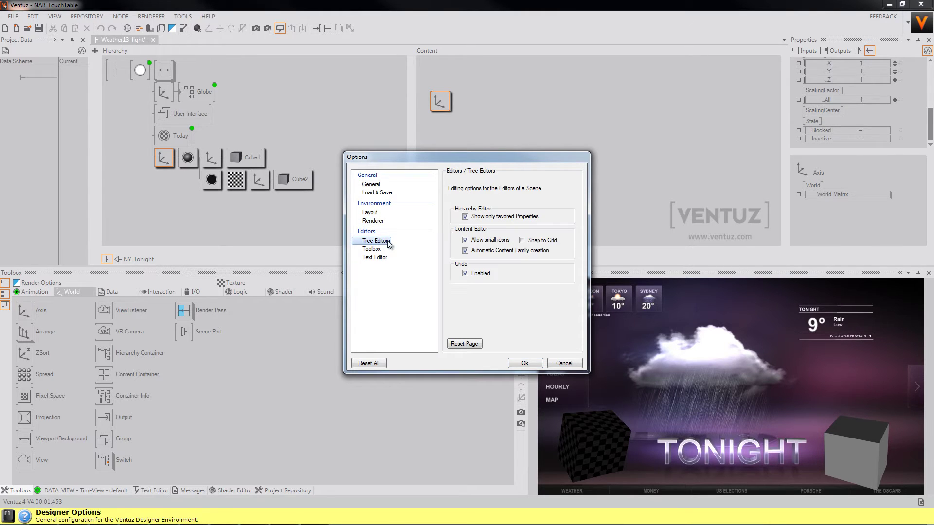
pyautogui.click(465, 216)
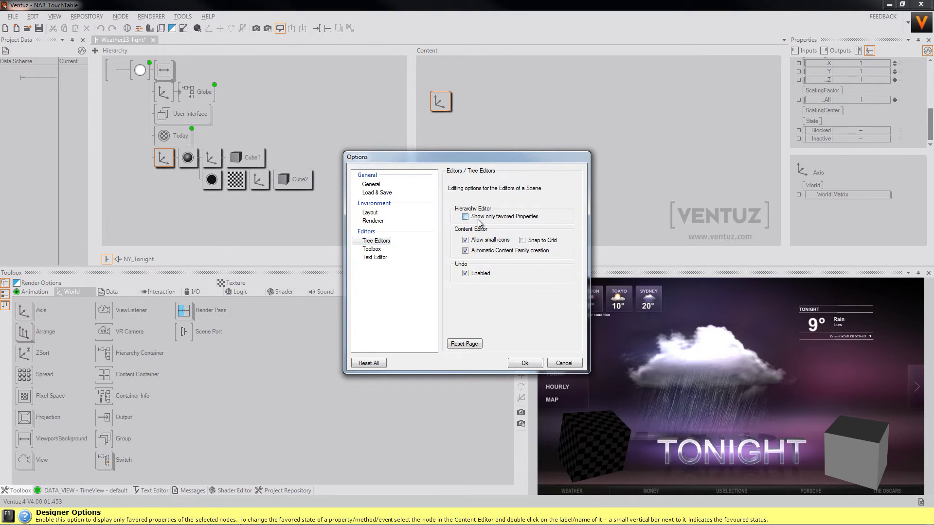
pyautogui.click(524, 363)
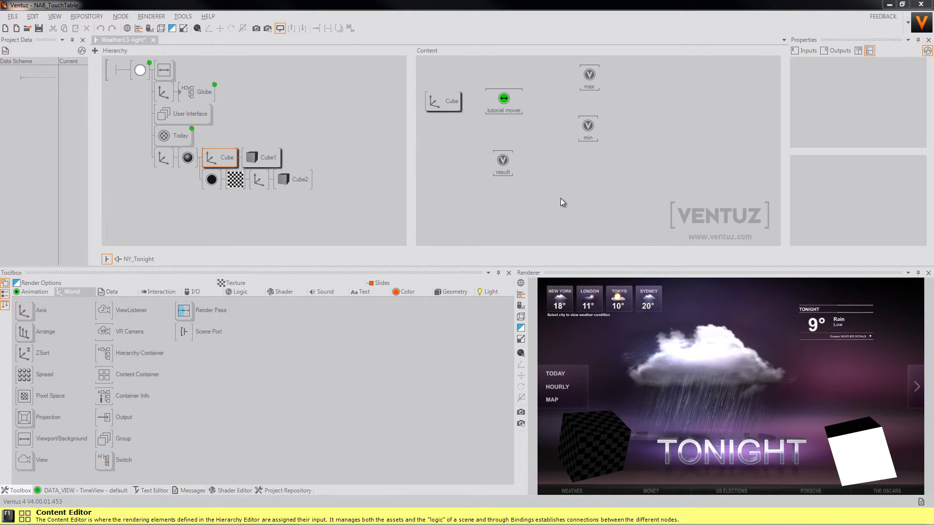
# Bind the tutorial mover's Min input to the min Float node.
pyautogui.click(561, 202)
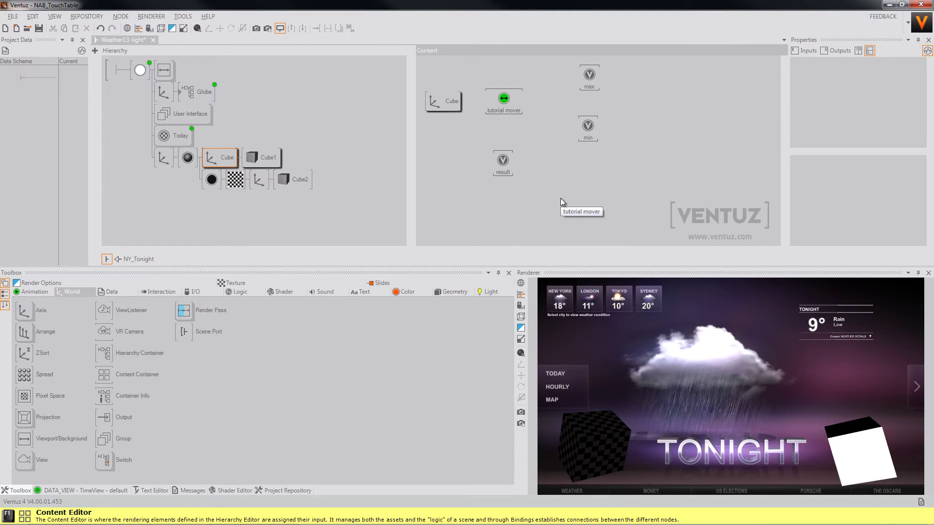
pyautogui.click(506, 102)
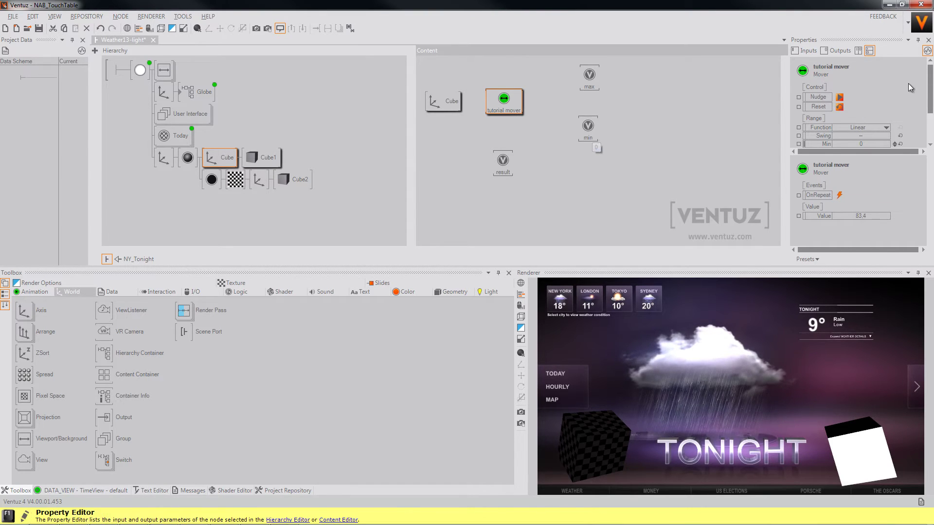
pyautogui.moveTo(929, 90); pyautogui.dragTo(929, 108)
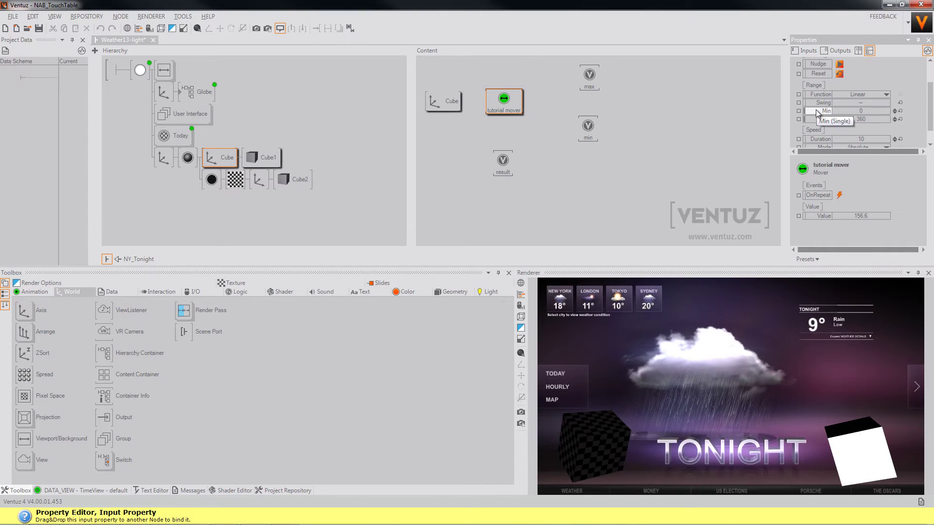
pyautogui.moveTo(818, 111); pyautogui.dragTo(589, 127)
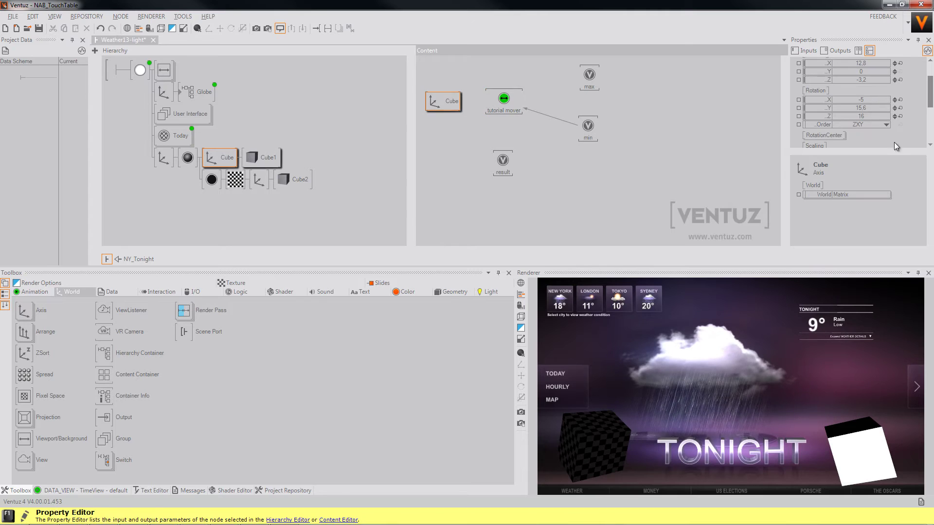
# Drive the Cube's Rotation Y from the tutorial mover and bind the mover's Max to max.
pyautogui.click(442, 101)
pyautogui.moveTo(819, 109); pyautogui.dragTo(506, 100)
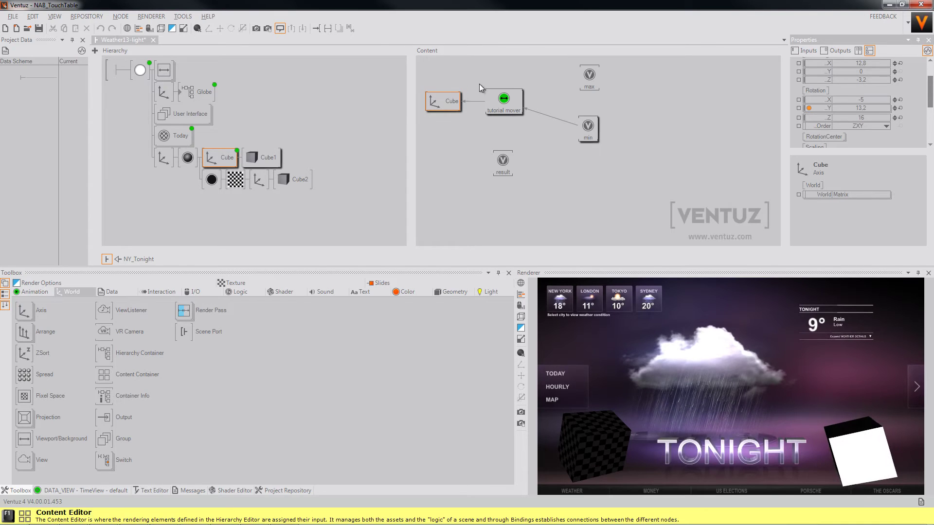
pyautogui.click(503, 100)
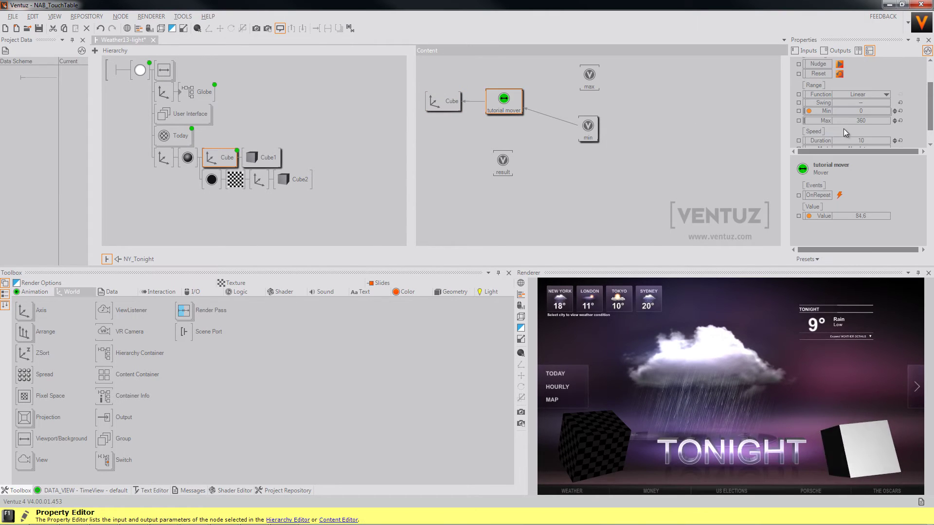
pyautogui.moveTo(825, 121); pyautogui.dragTo(591, 76)
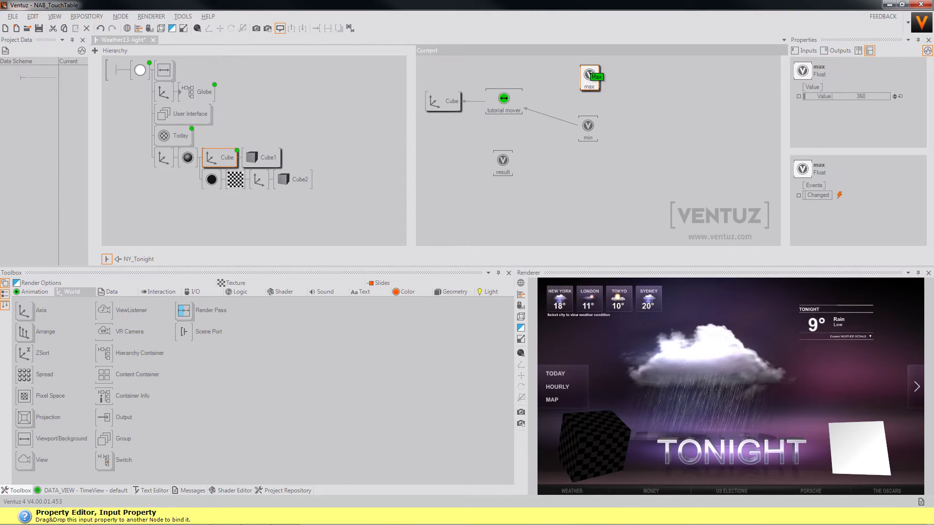
pyautogui.click(506, 104)
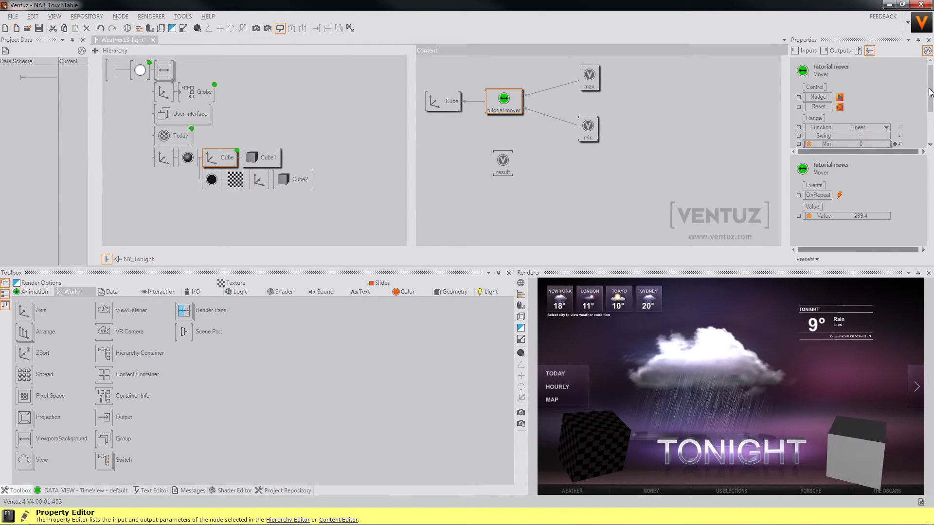
# Bind result's Value to the tutorial mover, then delete that mover-to-result link.
pyautogui.moveTo(929, 88); pyautogui.dragTo(930, 111)
pyautogui.click(503, 162)
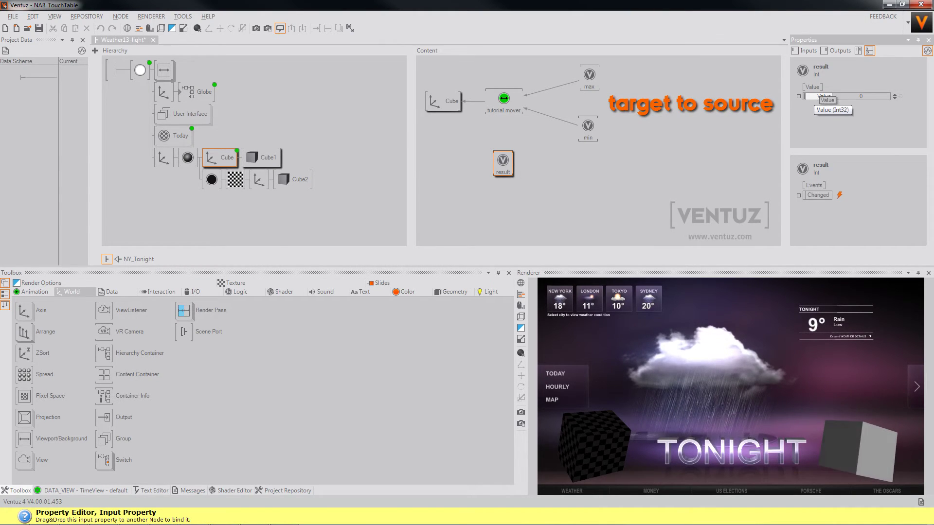
pyautogui.moveTo(821, 97); pyautogui.dragTo(504, 101)
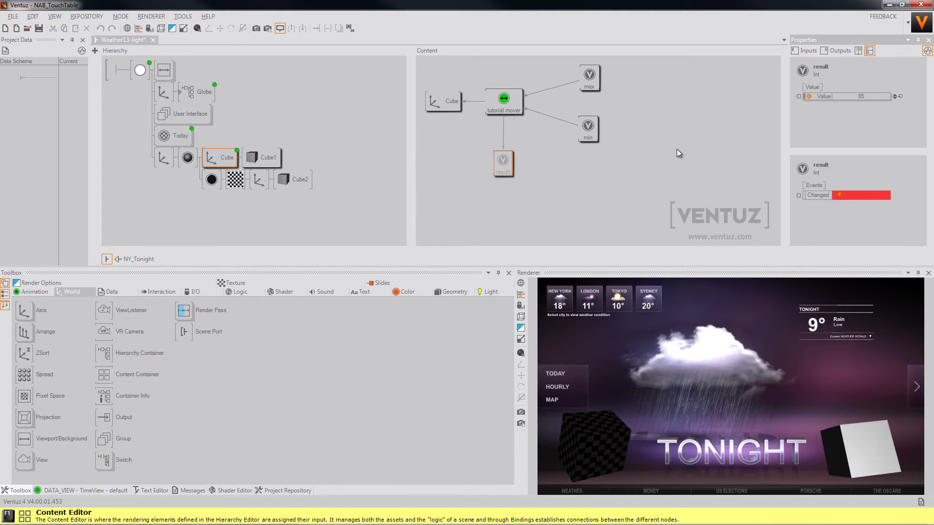
pyautogui.click(504, 132)
pyautogui.rightClick(504, 133)
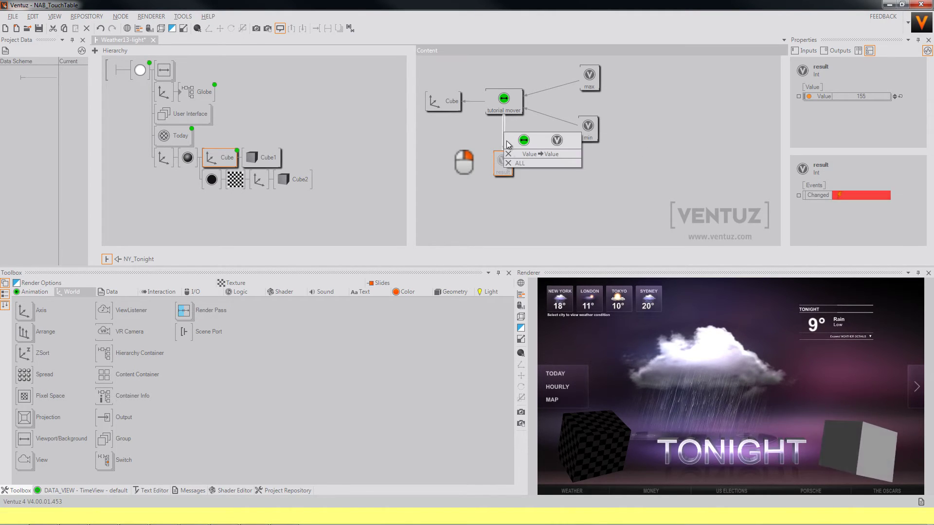
pyautogui.click(530, 153)
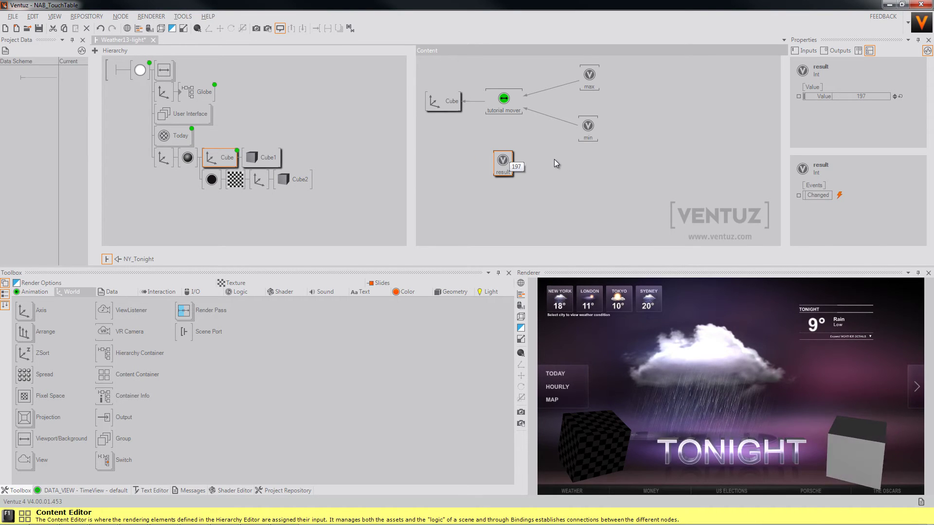
# Delete all remaining bindings on the tutorial mover with Shift+Del.
pyautogui.click(511, 109)
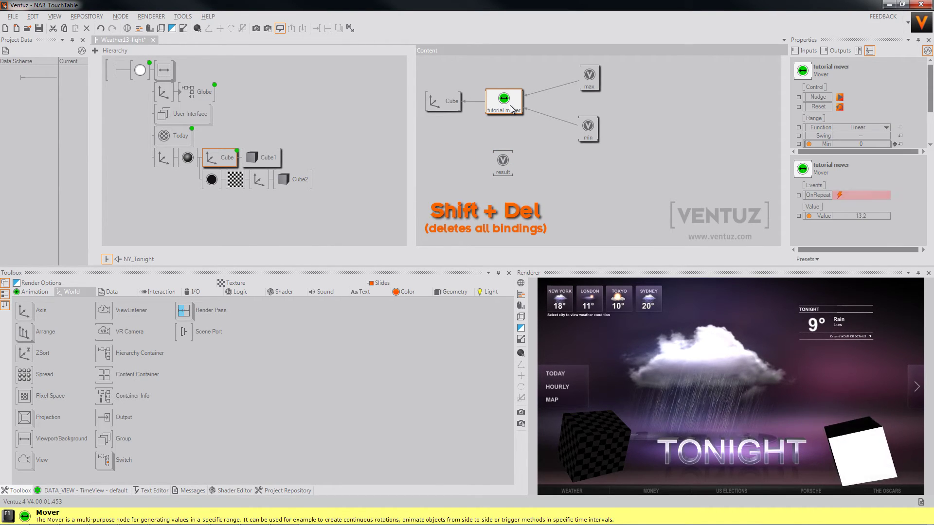
pyautogui.hotkey('shift', 'Delete')
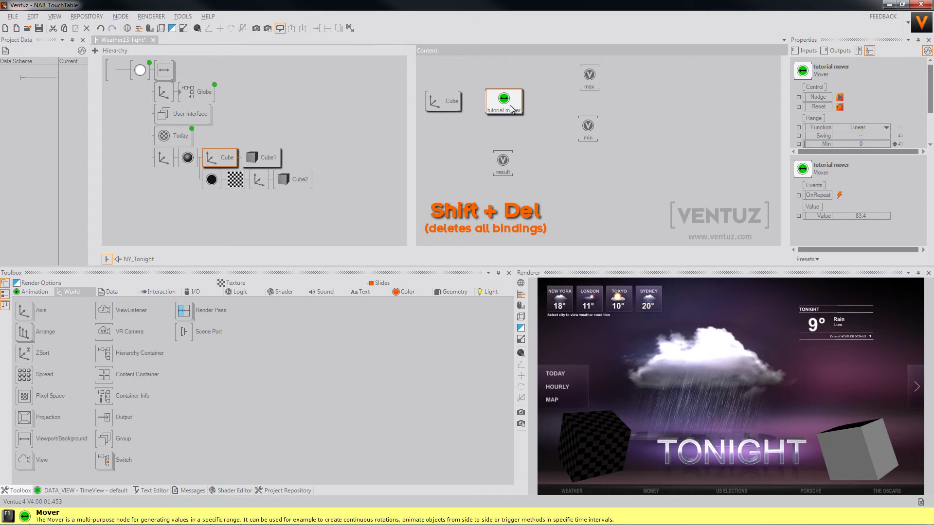
pyautogui.click(366, 197)
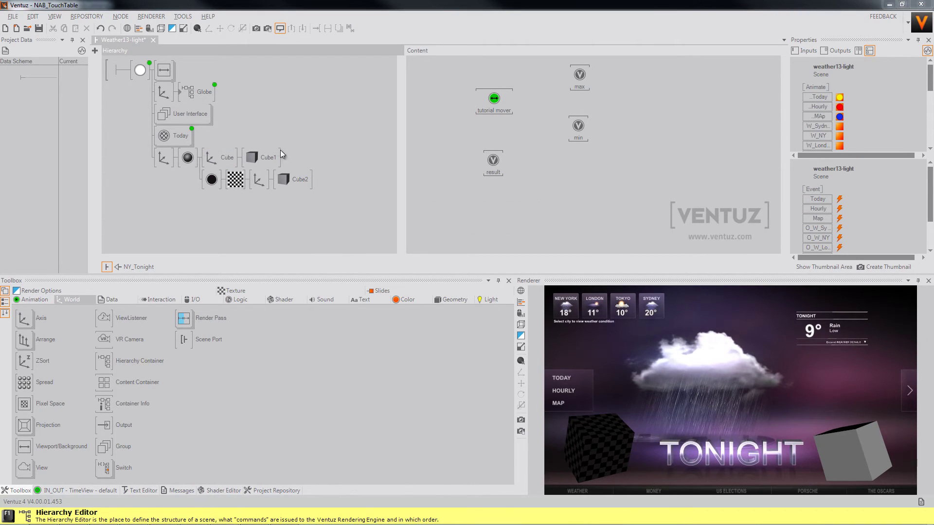
# Rename Cube1 to 'right' and Cube2 to 'left', and attach an empty annotation to left.
pyautogui.click(269, 156)
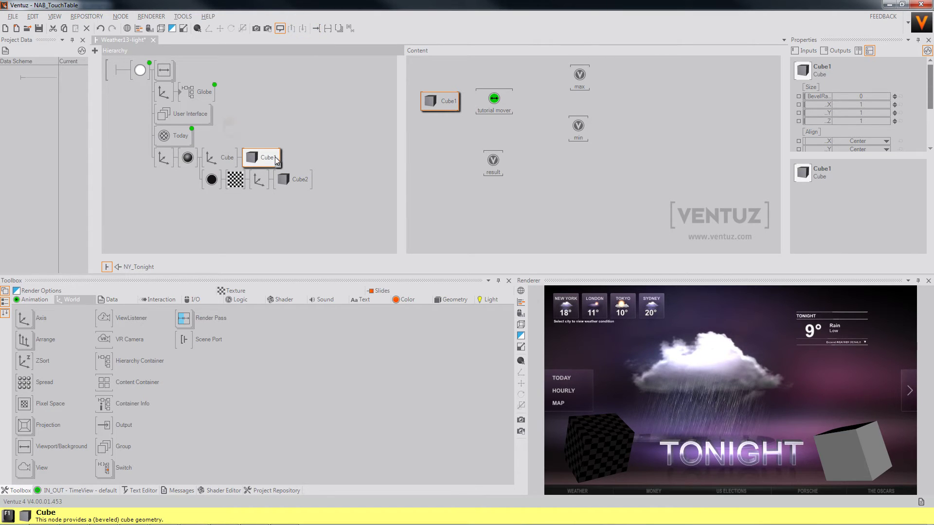
pyautogui.doubleClick(275, 157)
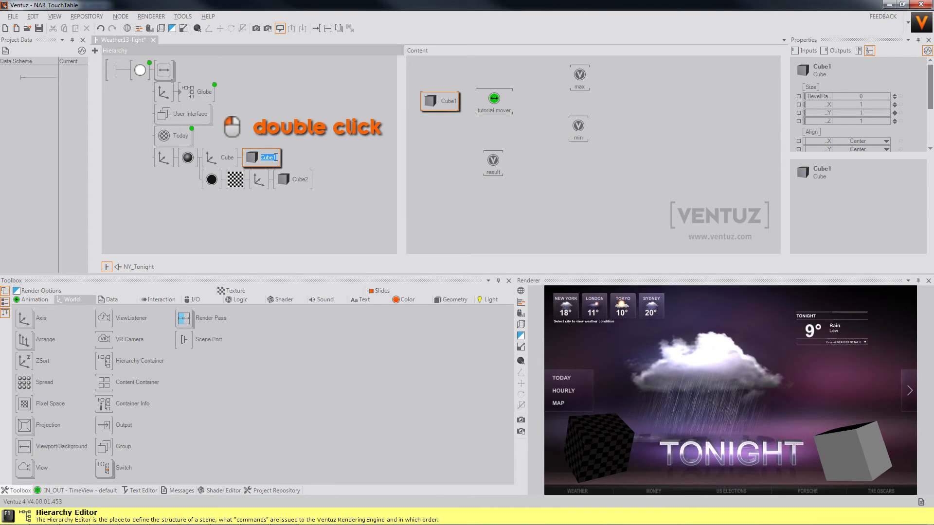
pyautogui.press('Return')
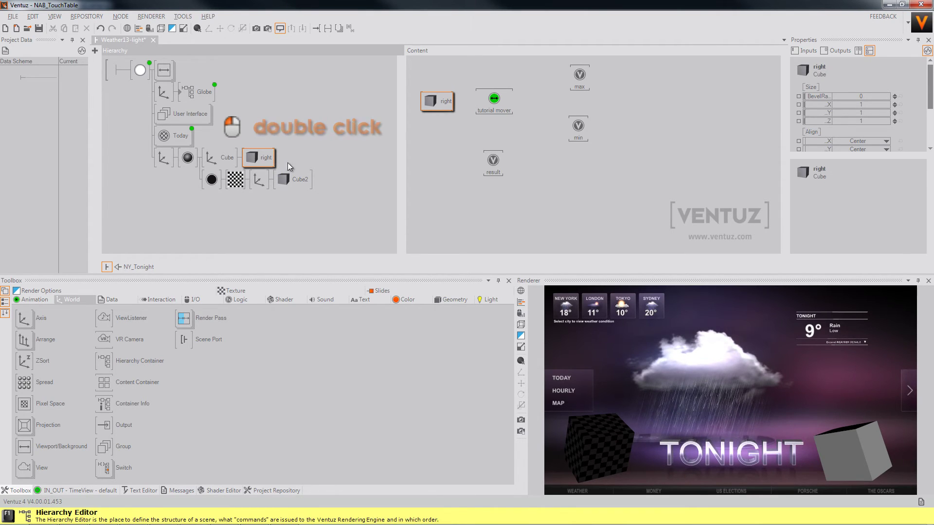
pyautogui.doubleClick(298, 178)
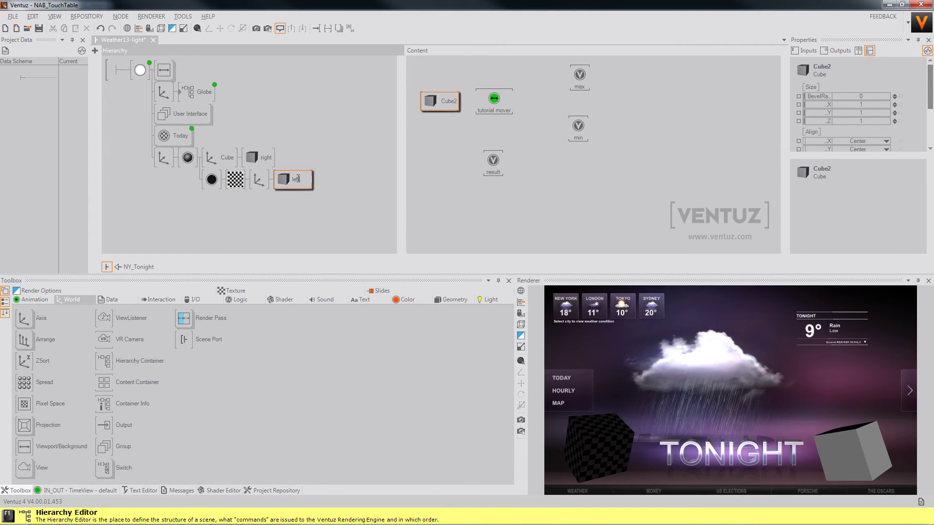
pyautogui.press('Return')
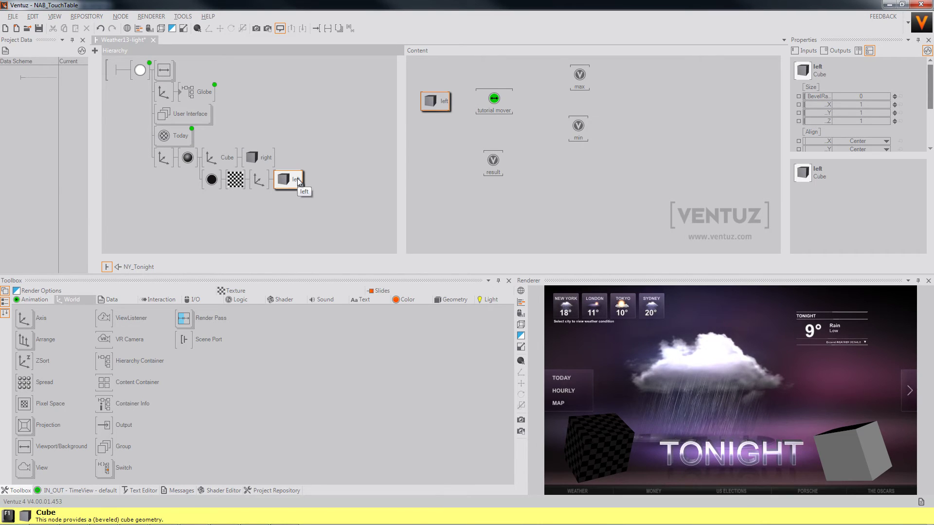
pyautogui.hotkey('ctrl', 'e')
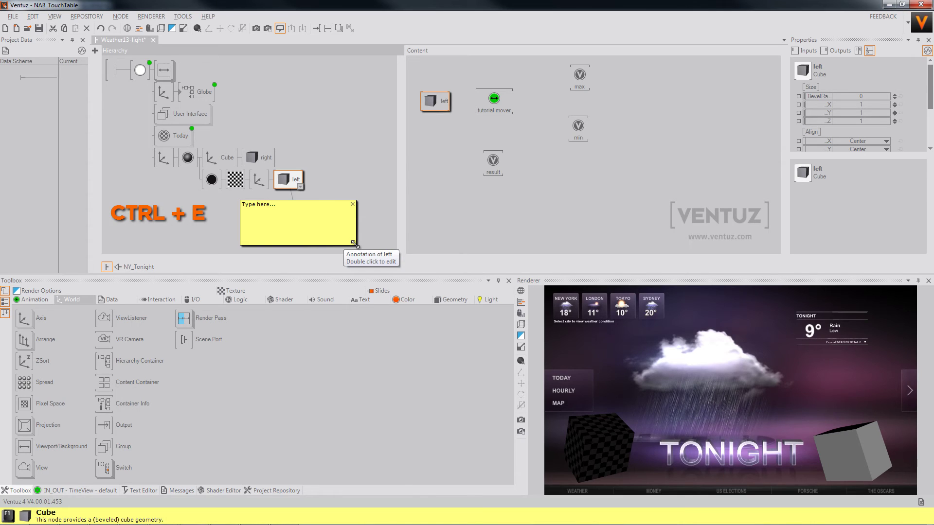
# Shrink the left cube's annotation note and set its text to 'delete me'.
pyautogui.moveTo(353, 242)
pyautogui.mouseDown()
pyautogui.moveTo(319, 225)
pyautogui.moveTo(348, 243)
pyautogui.moveTo(339, 233)
pyautogui.mouseUp()
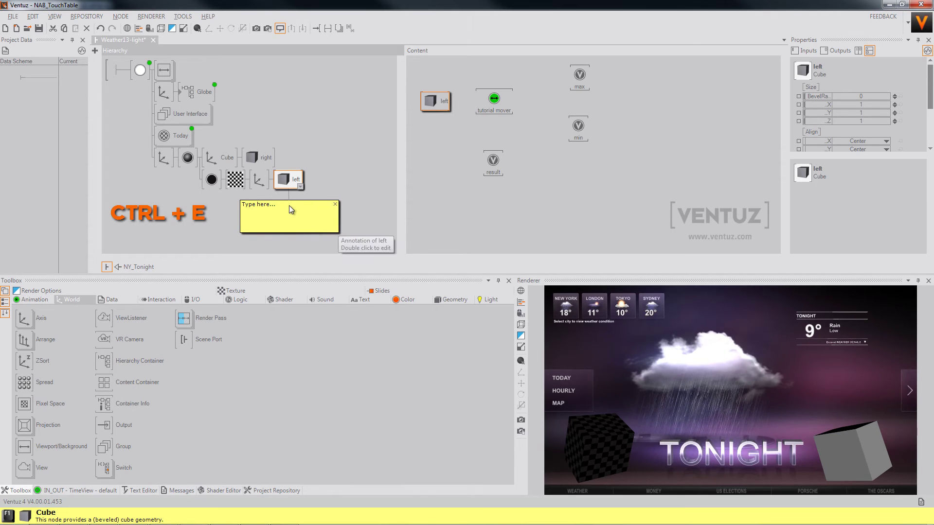
pyautogui.doubleClick(289, 206)
pyautogui.write('delete me')
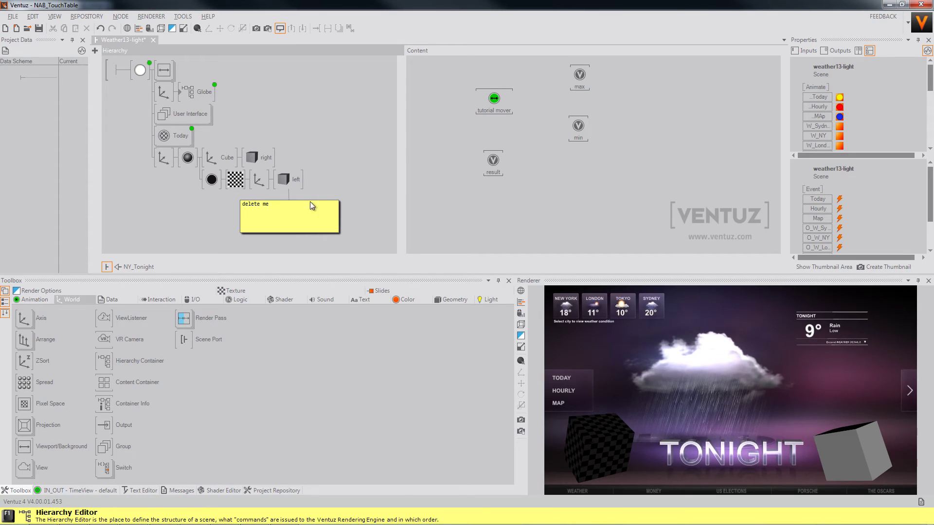
pyautogui.click(356, 218)
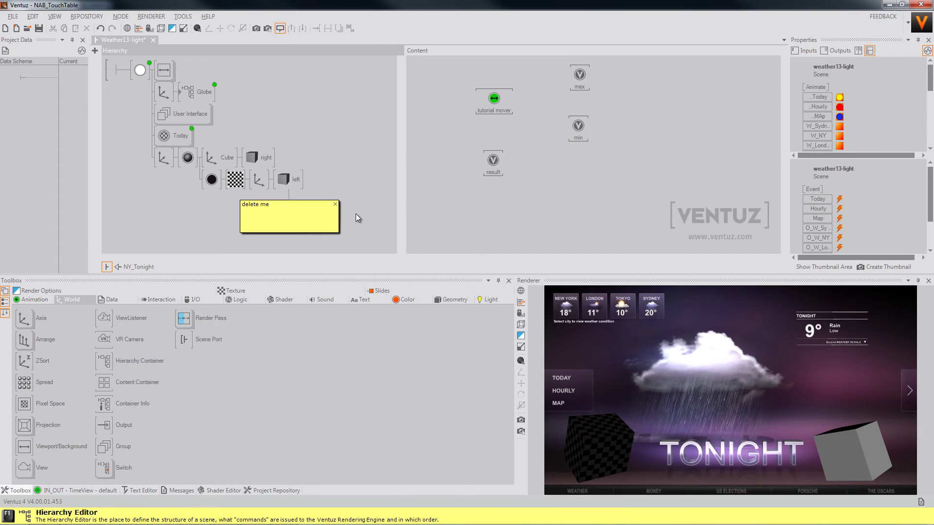
pyautogui.moveTo(337, 233); pyautogui.dragTo(312, 222)
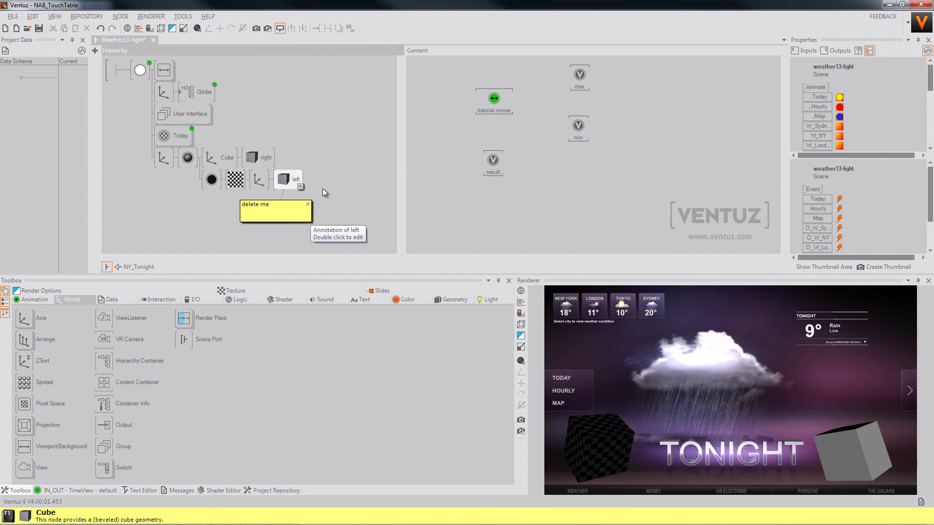
pyautogui.click(285, 181)
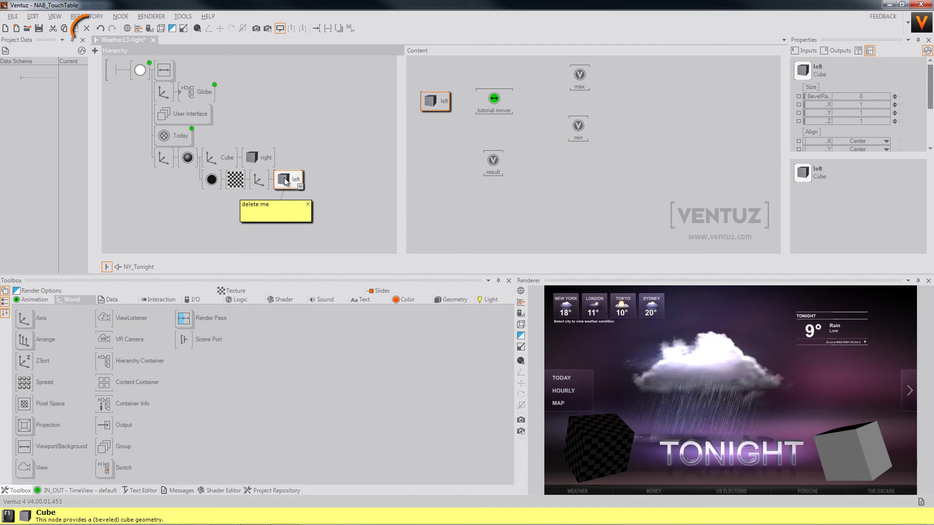
# Delete the left cube with its note, the black Color subtree and the Cube axis node.
pyautogui.press('Delete')
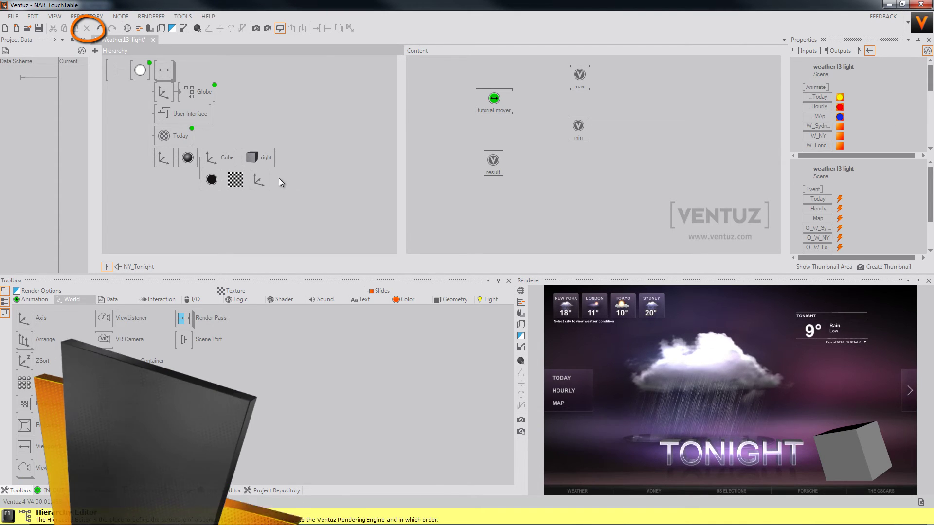
pyautogui.click(211, 181)
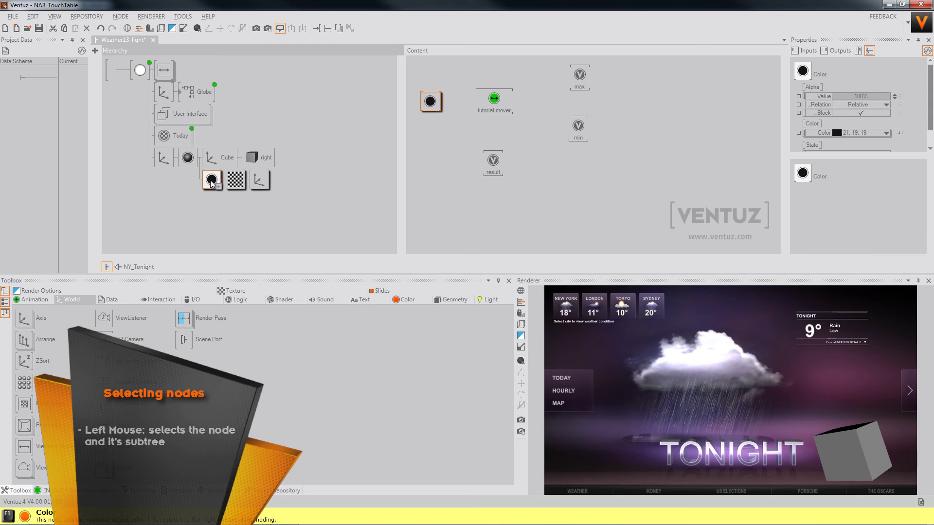
pyautogui.press('Delete')
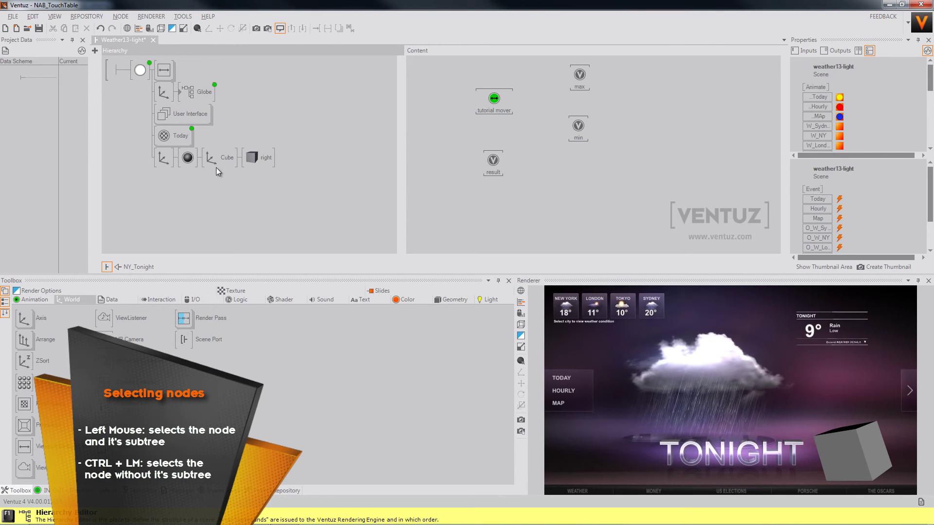
pyautogui.keyDown('ctrl'); pyautogui.click(217, 159); pyautogui.keyUp('ctrl')
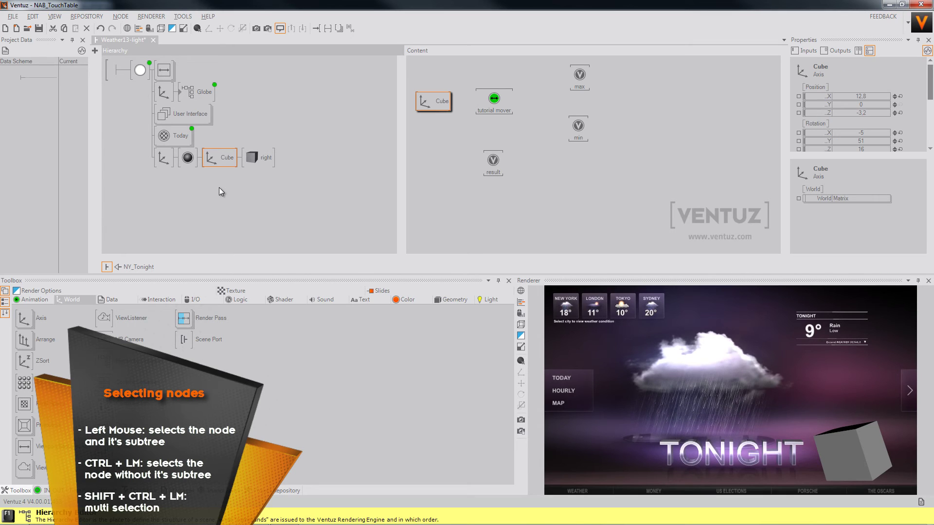
pyautogui.press('Delete')
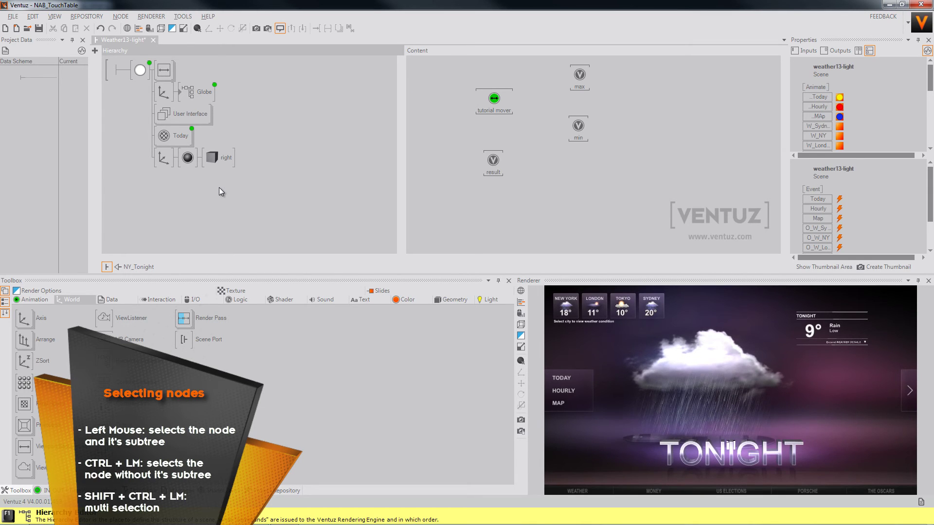
# Delete the material and Today nodes together.
pyautogui.keyDown('ctrl'); pyautogui.click(189, 160); pyautogui.keyUp('ctrl')
pyautogui.keyDown('ctrl'); pyautogui.keyDown('shift'); pyautogui.click(175, 134); pyautogui.keyUp('shift'); pyautogui.keyUp('ctrl')
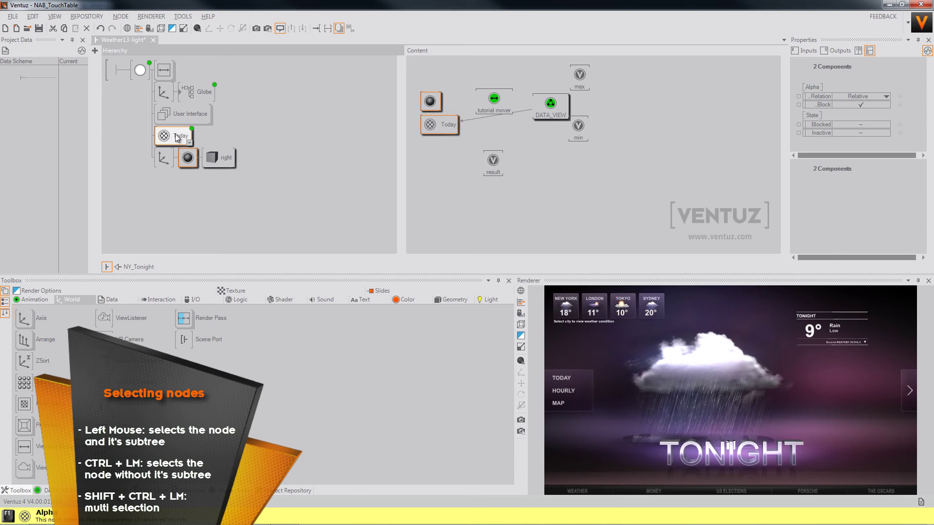
pyautogui.press('Delete')
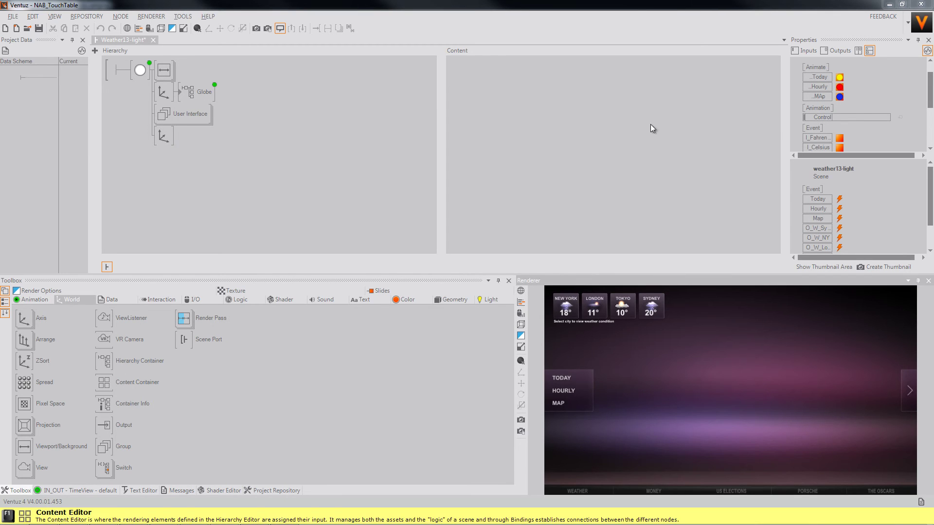
# Switch projects without saving and open the Sequencer demo project.
pyautogui.click(909, 23)
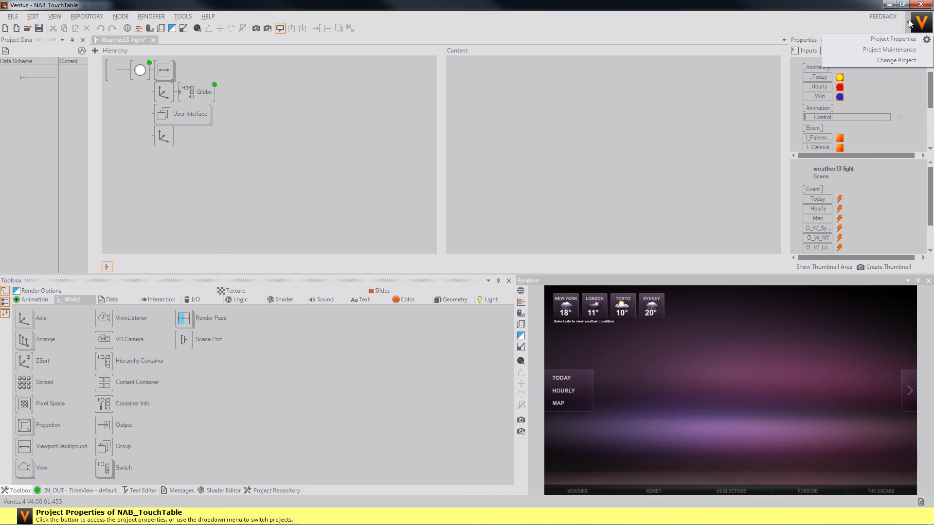
pyautogui.click(896, 61)
pyautogui.click(509, 270)
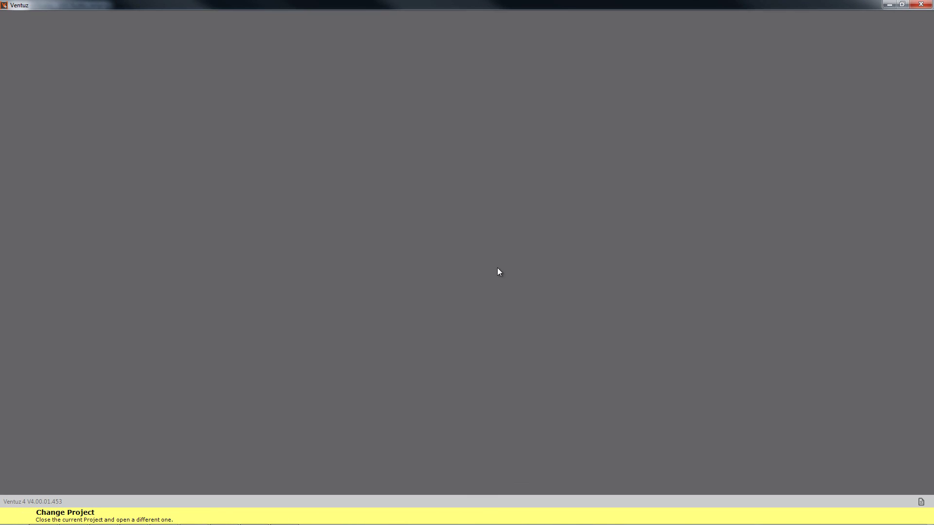
pyautogui.doubleClick(444, 267)
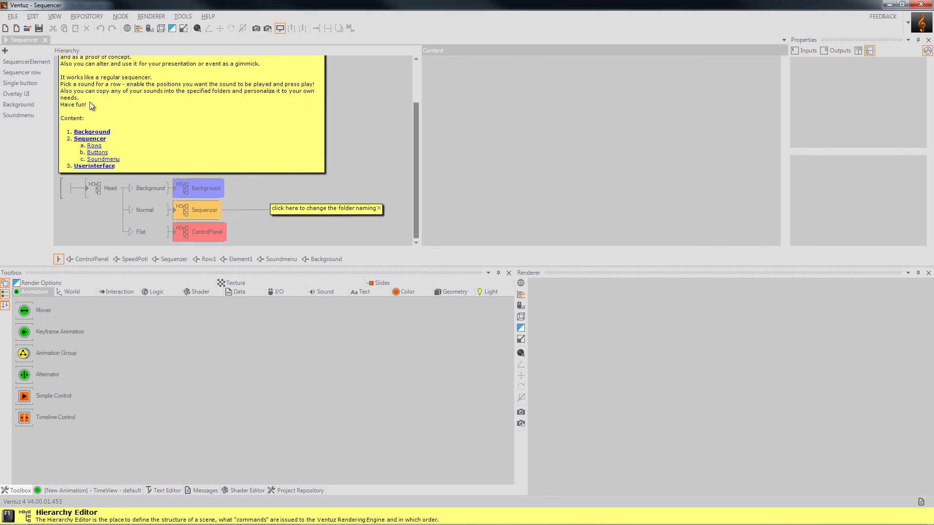
# Browse the SequencerElement, Sequencer row, Single button, Overlay UI, Background and Soundmenu bookmarks.
pyautogui.click(29, 62)
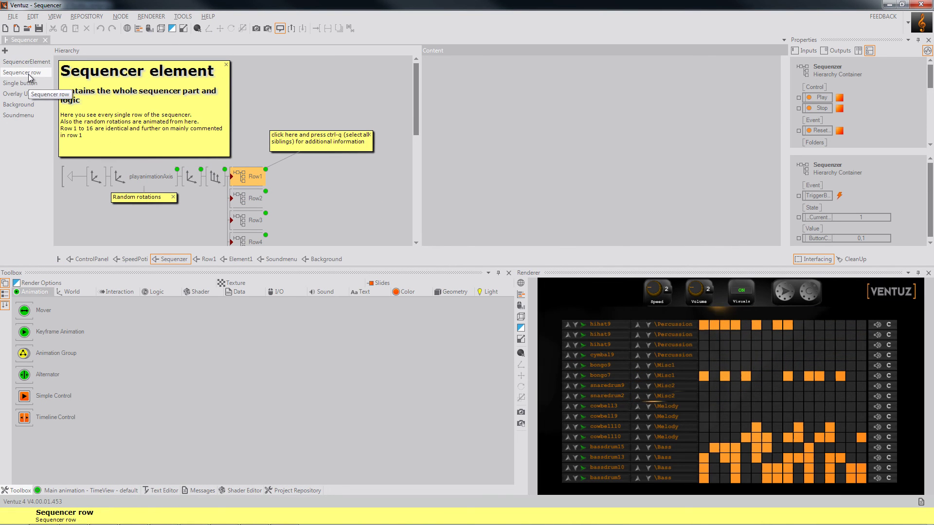
pyautogui.click(29, 73)
pyautogui.click(28, 84)
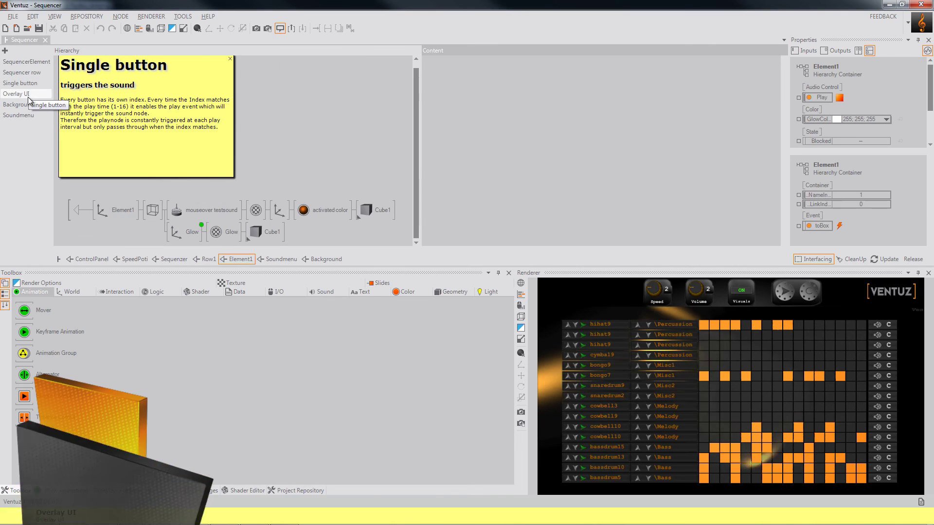
pyautogui.click(28, 95)
pyautogui.click(24, 104)
pyautogui.click(26, 115)
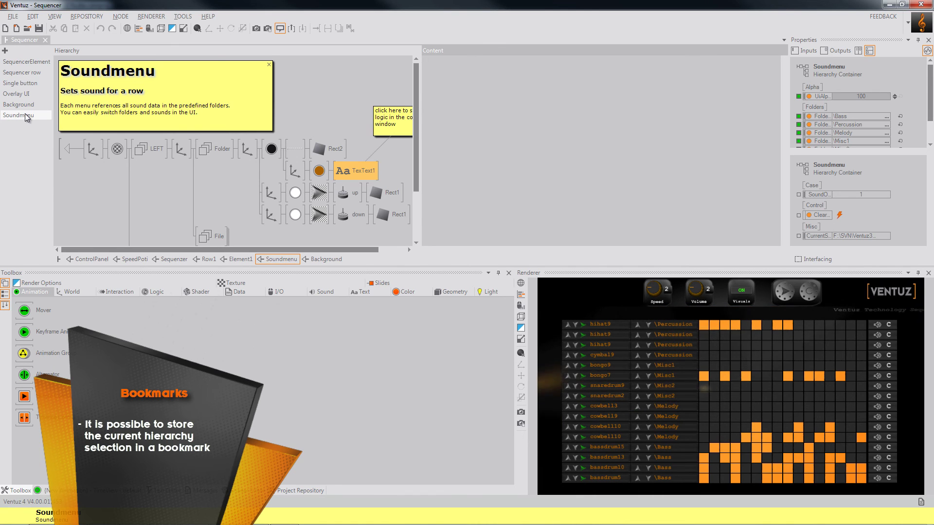
# Bookmark the ControlPanel node from the scene root, then test the Soundmenu and ControlPanel bookmarks.
pyautogui.click(59, 258)
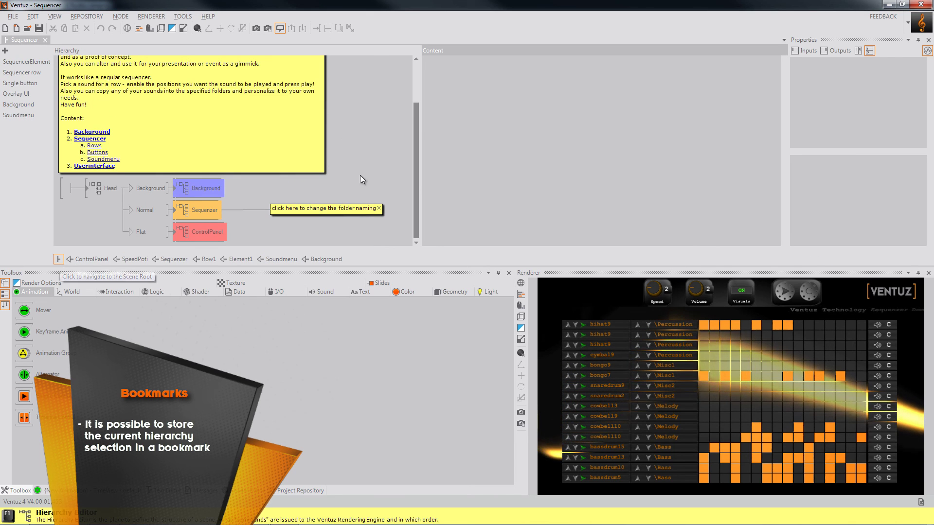
pyautogui.click(378, 175)
pyautogui.click(208, 235)
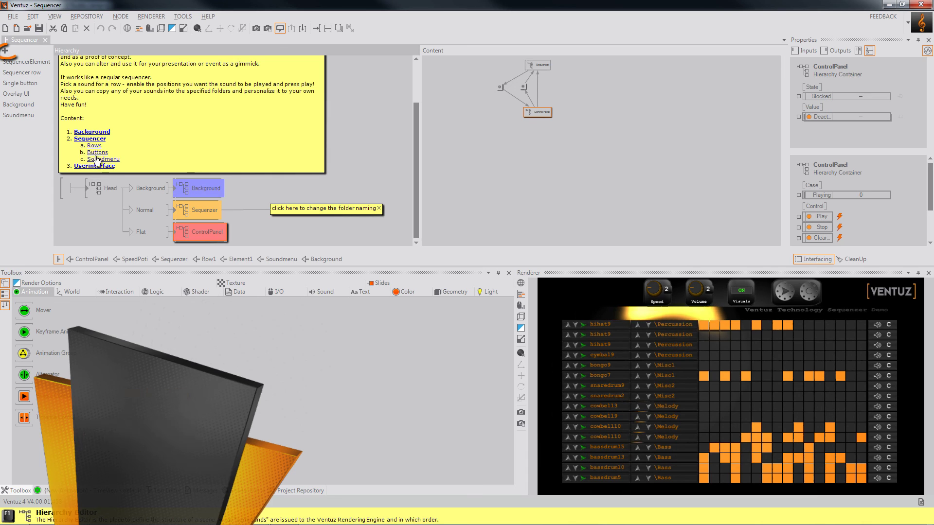
pyautogui.click(7, 52)
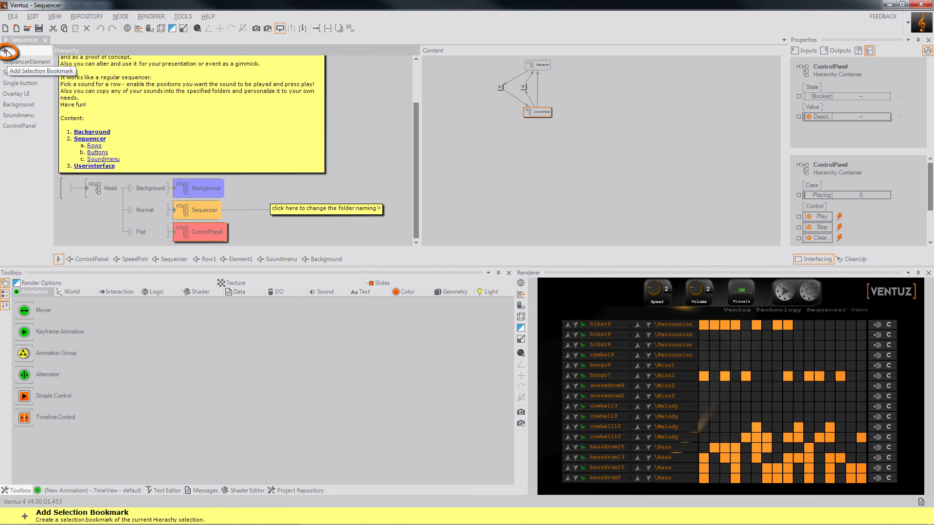
pyautogui.click(26, 116)
pyautogui.click(25, 126)
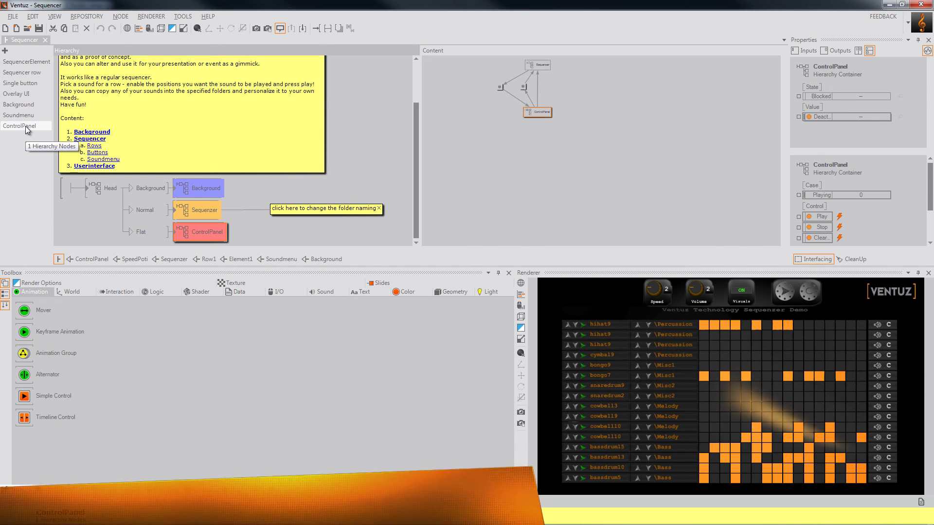